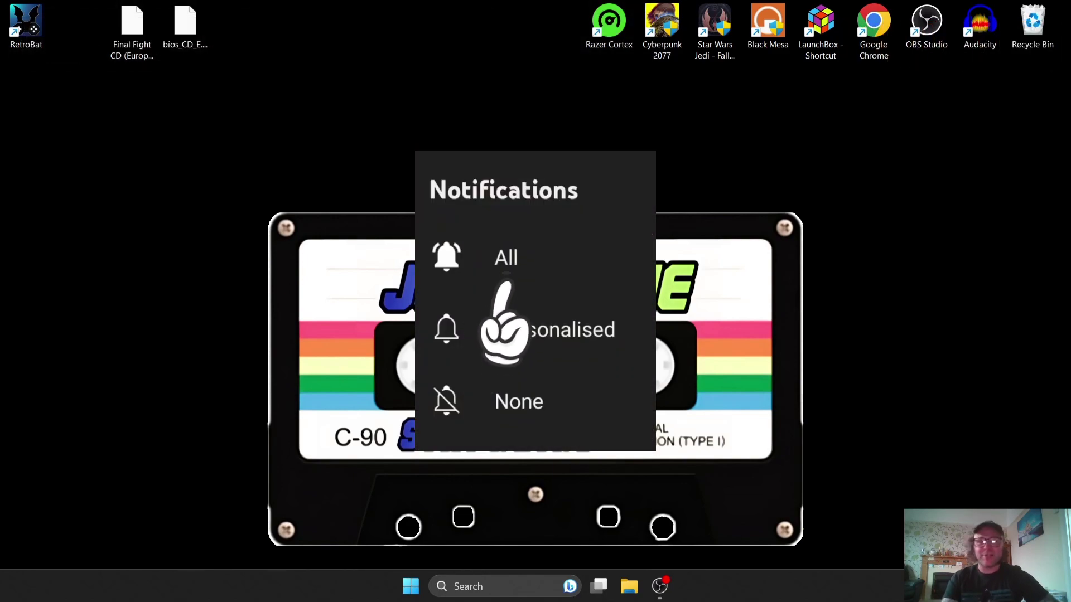
Step: Open the RetroBat shortcut's install folder on C: and launch BatGui
{"action": "right_click", "coordinate": [26, 28]}
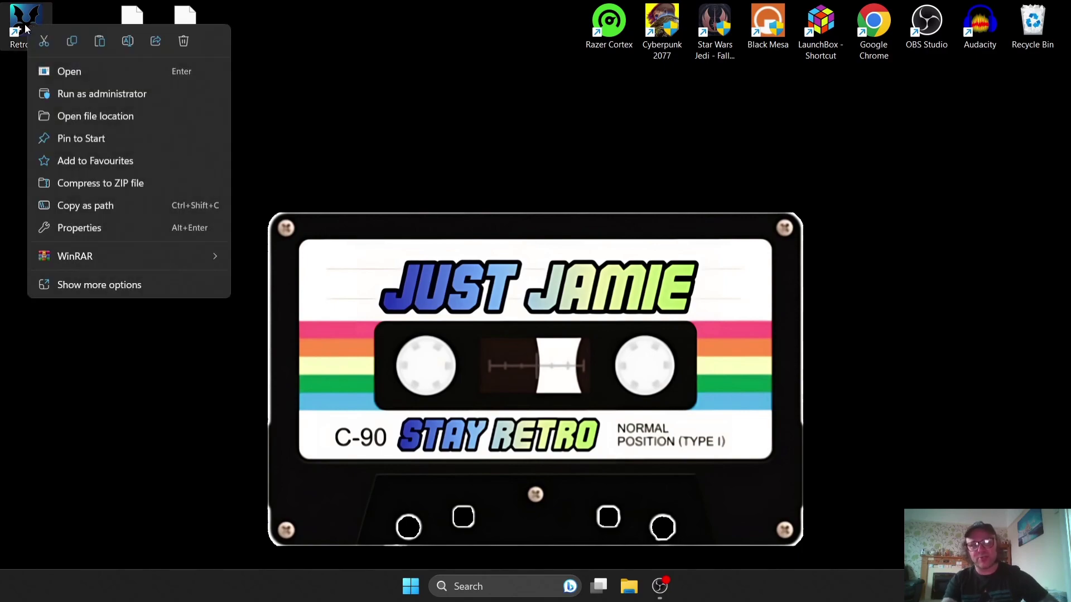
{"action": "left_click", "coordinate": [108, 118]}
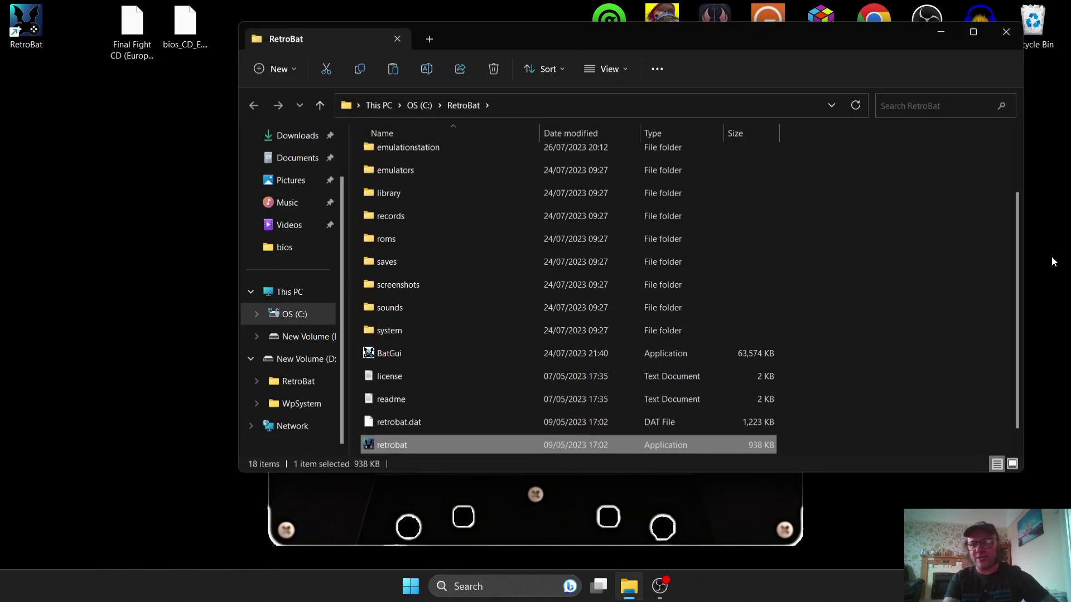
{"action": "scroll", "coordinate": [1021, 310], "scroll_direction": "down", "scroll_amount": 1}
{"action": "left_click", "coordinate": [541, 330]}
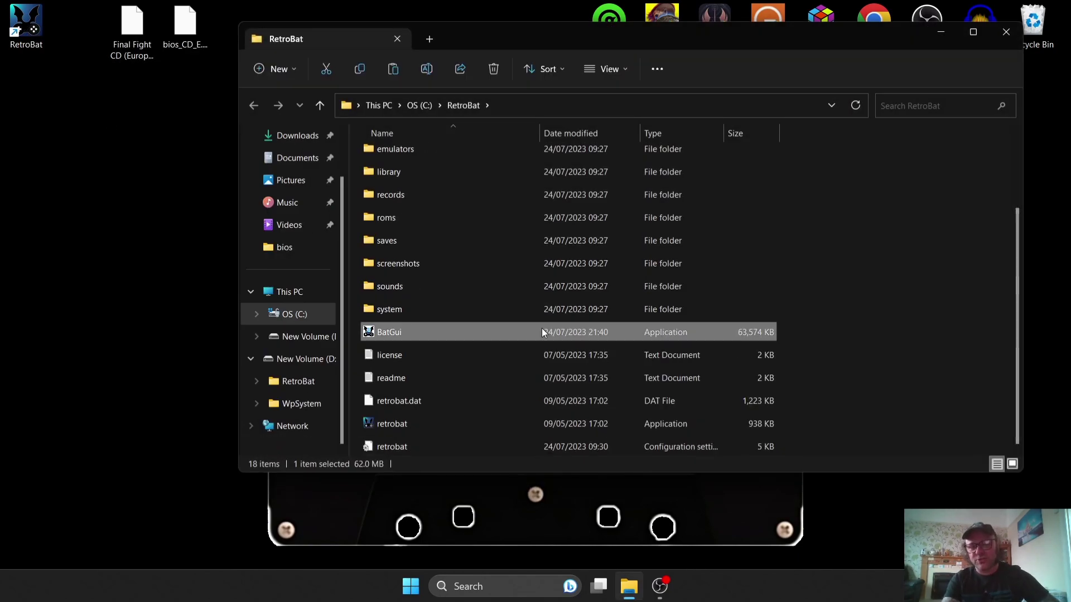
{"action": "double_click", "coordinate": [542, 333]}
Step: Open BatGui's System List and select the segacd (Mega CD) system entry
{"action": "left_click", "coordinate": [629, 263]}
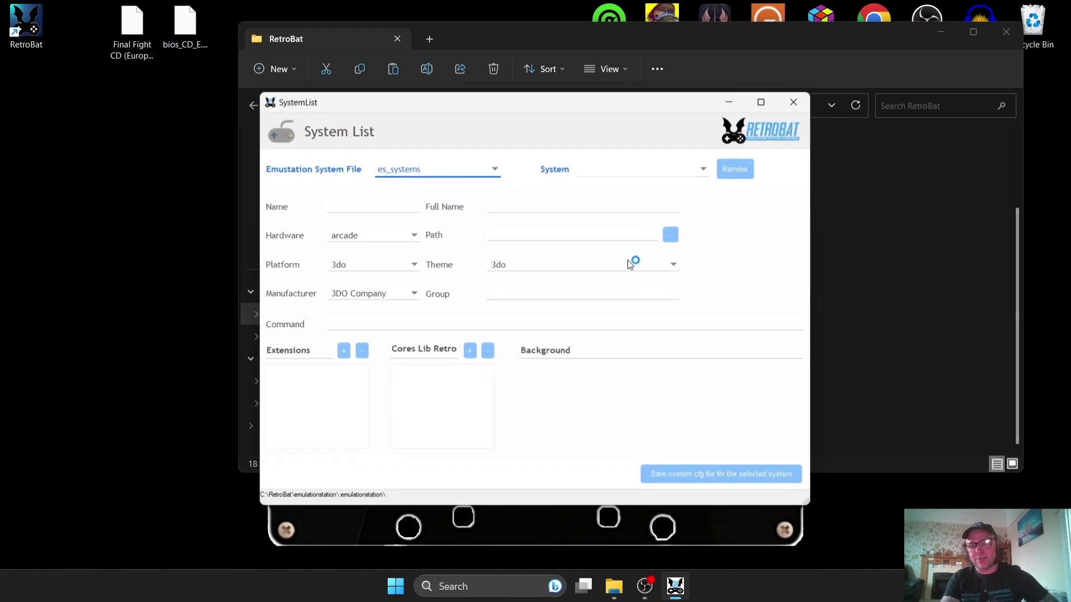
{"action": "left_click", "coordinate": [706, 168]}
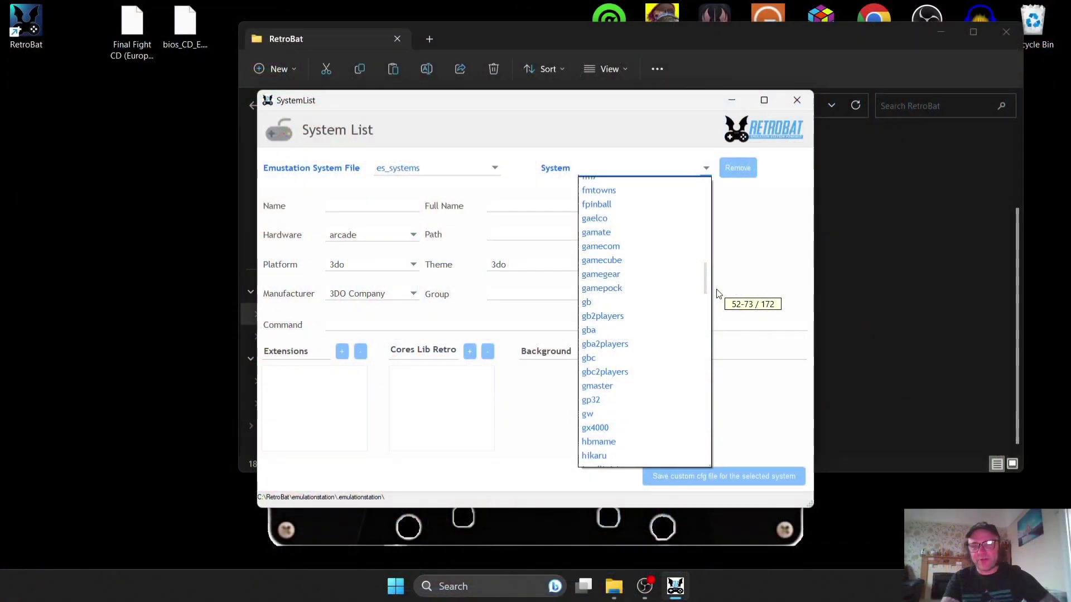
{"action": "left_click_drag", "start_coordinate": [716, 289], "coordinate": [725, 412]}
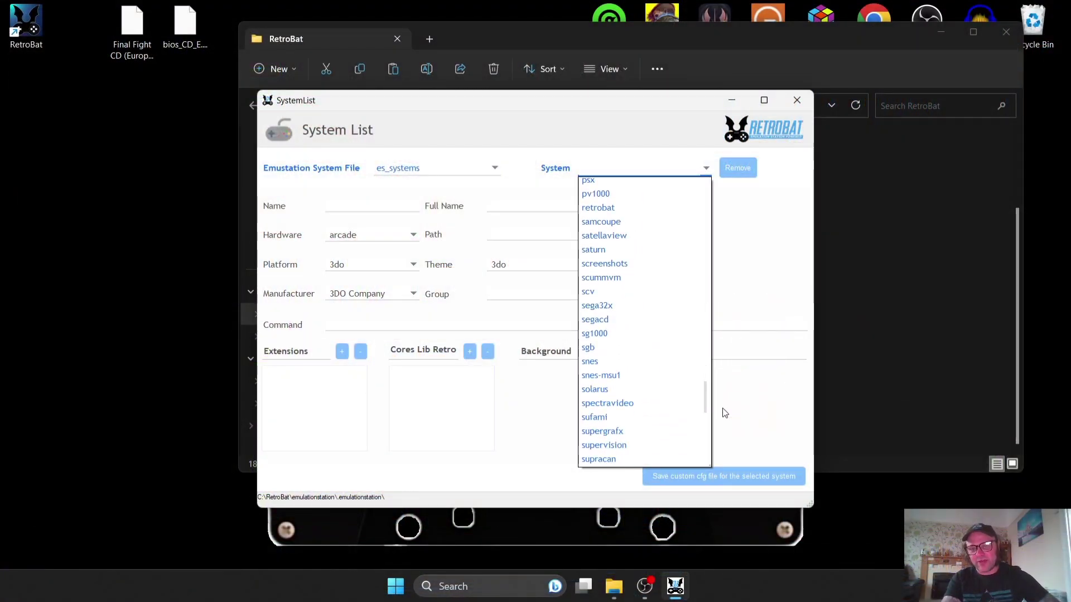
{"action": "left_click_drag", "start_coordinate": [705, 399], "coordinate": [705, 388]}
{"action": "left_click", "coordinate": [608, 401]}
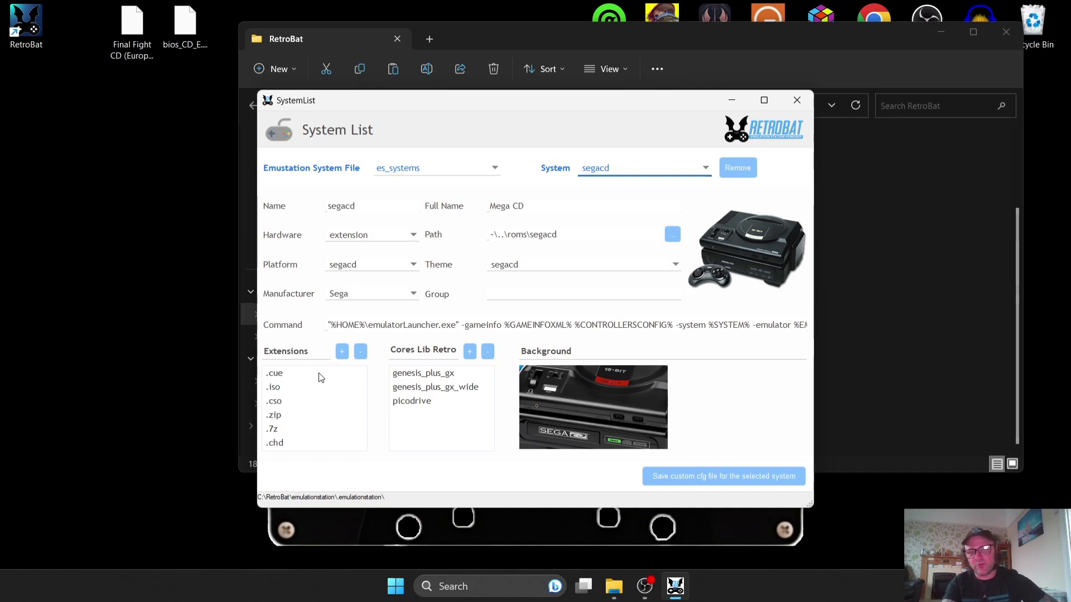
Step: Check segacd's supported extensions (.cue, .iso, .cso, .zip, .chd) against the game file's name
{"action": "left_click", "coordinate": [133, 31]}
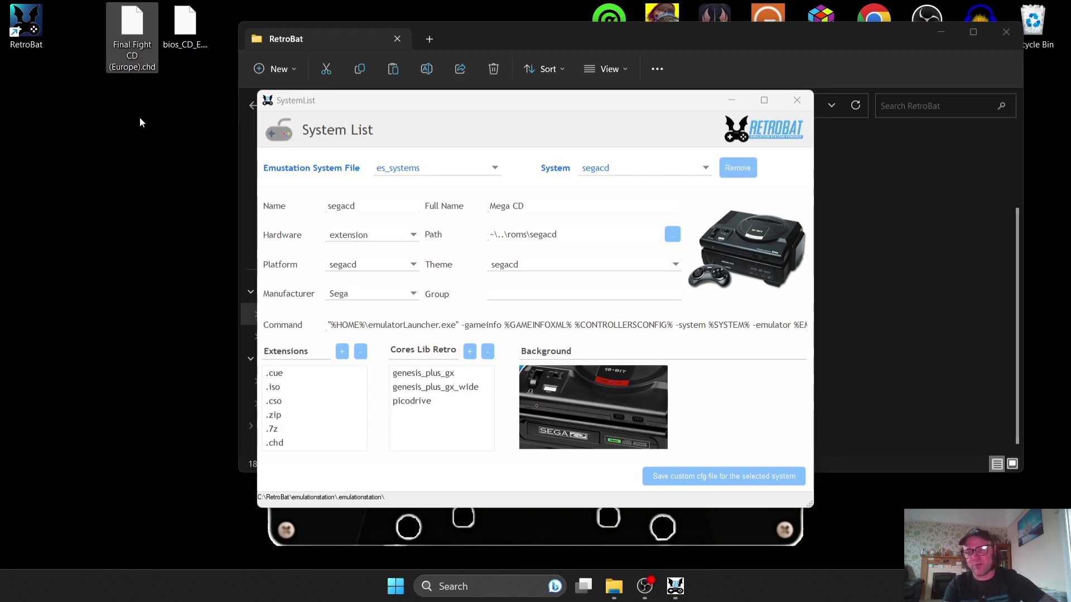
{"action": "left_click", "coordinate": [306, 376]}
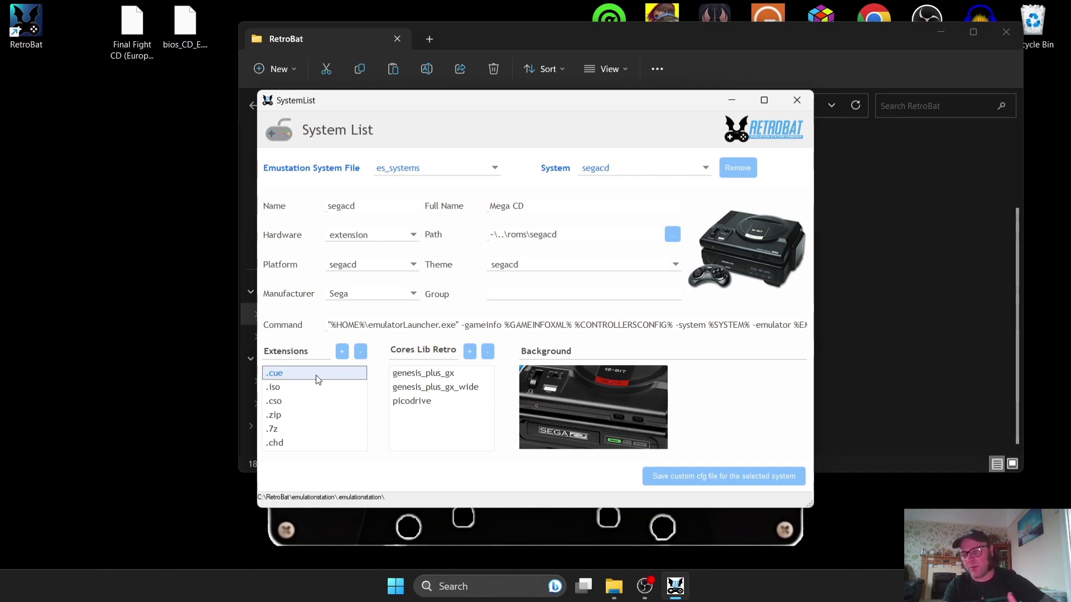
{"action": "left_click", "coordinate": [295, 390]}
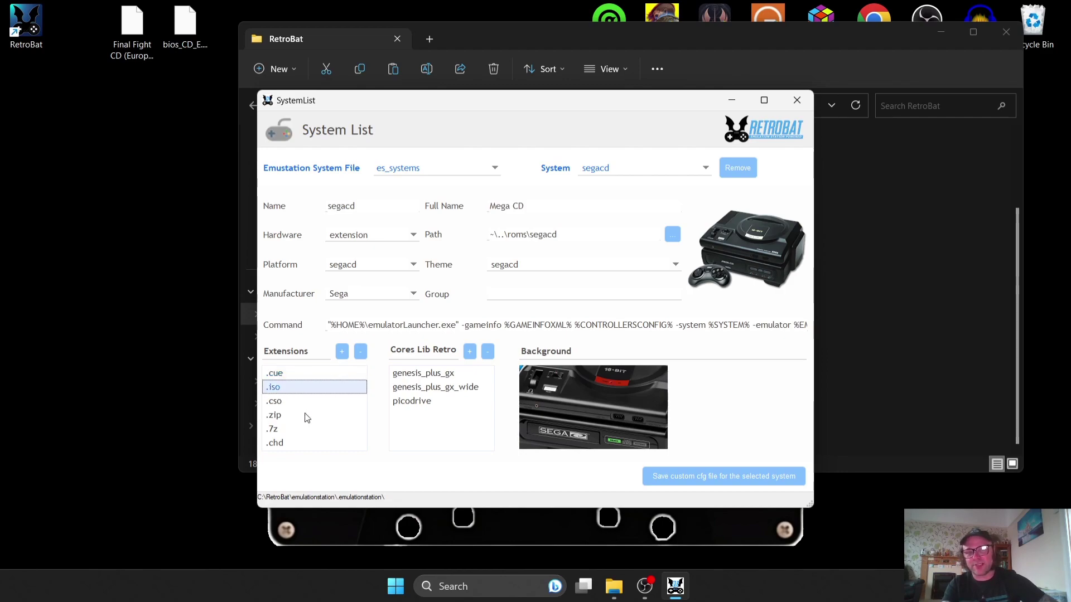
{"action": "left_click", "coordinate": [307, 404]}
{"action": "left_click", "coordinate": [306, 416]}
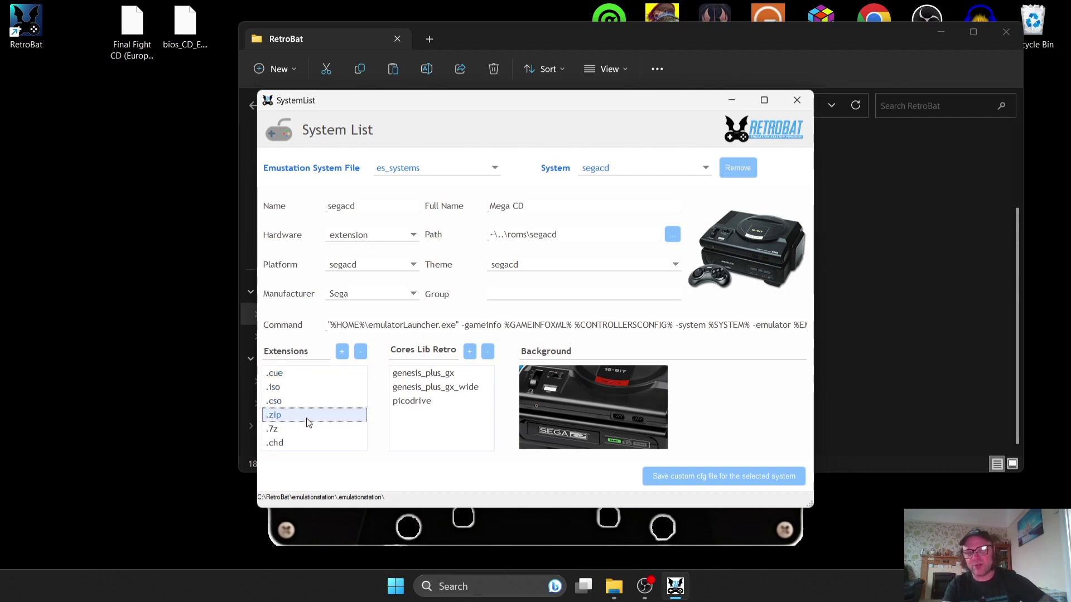
{"action": "left_click", "coordinate": [305, 447]}
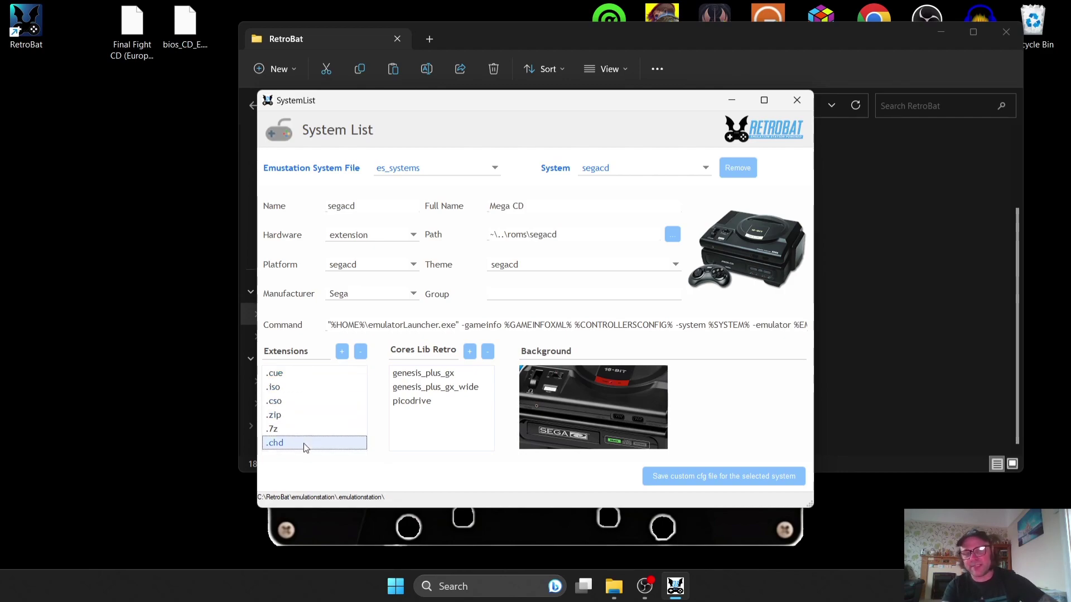
Step: Confirm the Final Fight image is a .chd file and close the System List window
{"action": "left_click", "coordinate": [133, 42]}
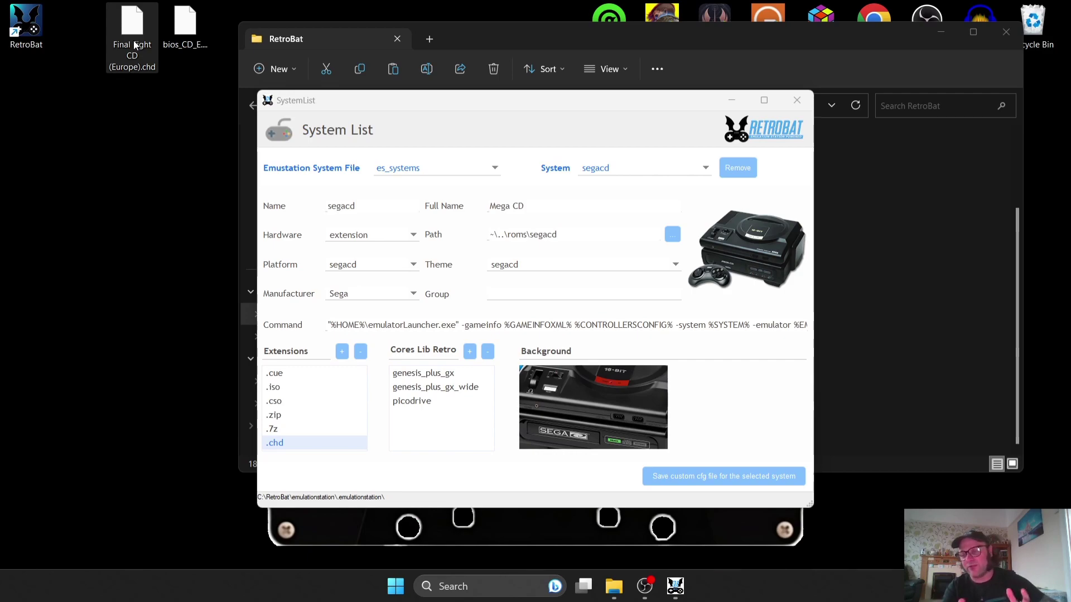
{"action": "left_click", "coordinate": [134, 44]}
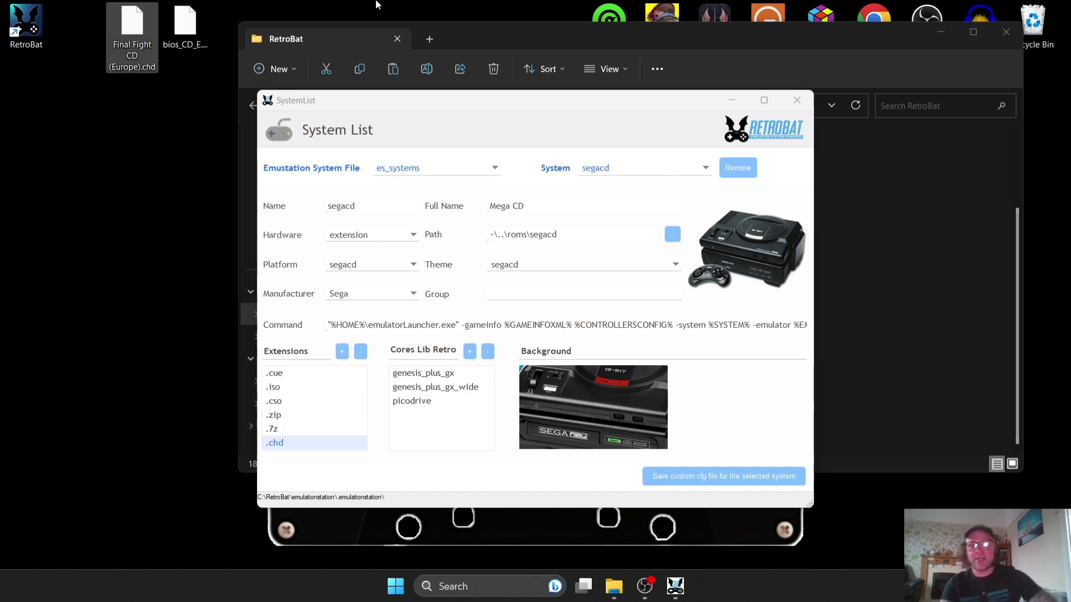
{"action": "left_click", "coordinate": [795, 102]}
Step: Close BatGui and move bios_CD_E.bin from the desktop into C:\RetroBat\bios
{"action": "left_click", "coordinate": [706, 173]}
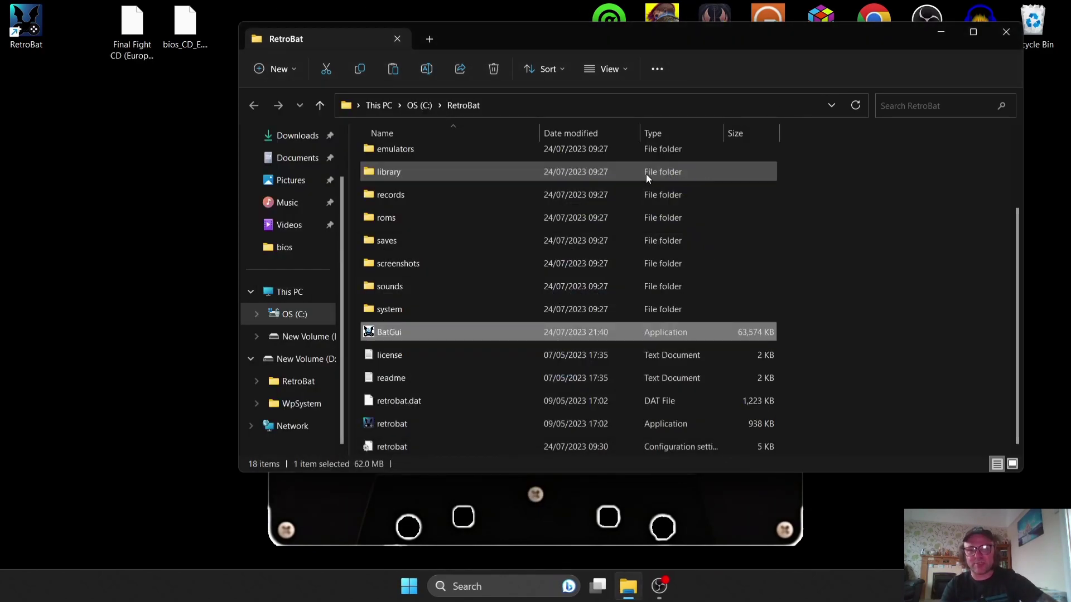
{"action": "scroll", "coordinate": [1016, 179], "scroll_direction": "up", "scroll_amount": 2}
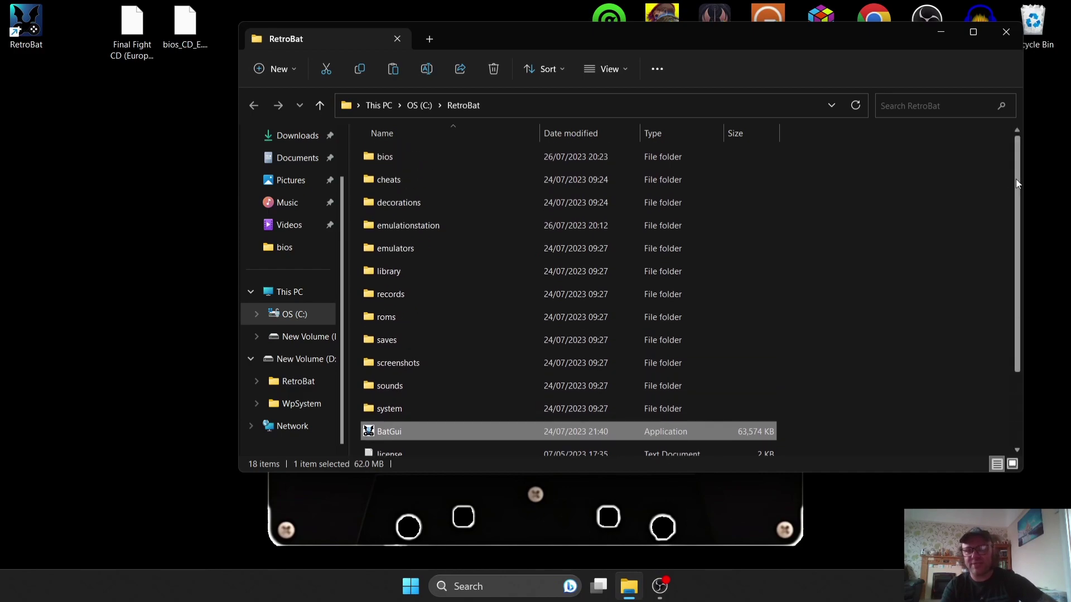
{"action": "double_click", "coordinate": [487, 156]}
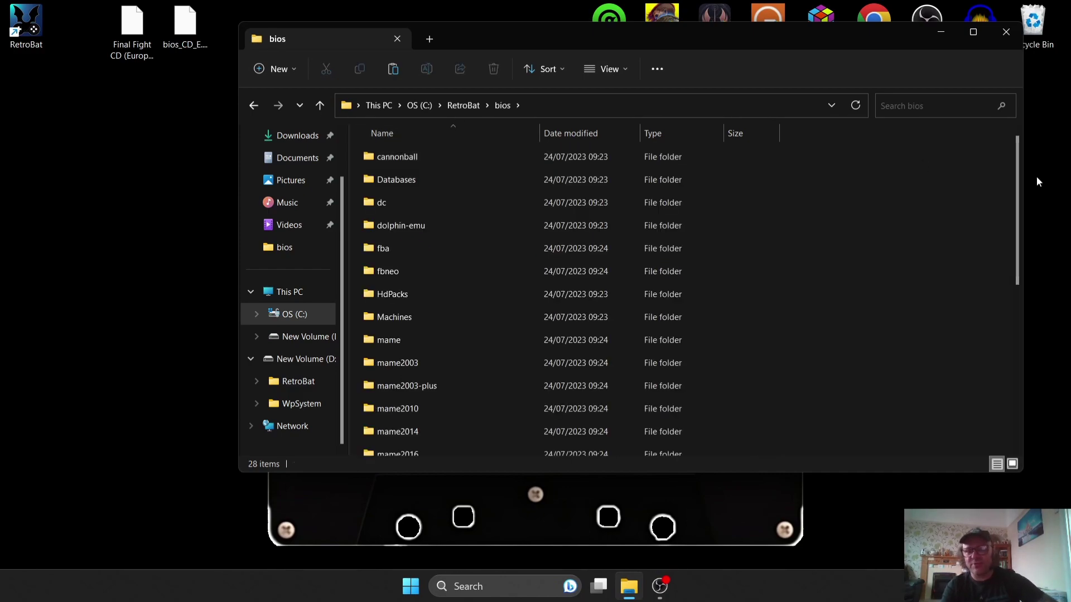
{"action": "left_click_drag", "start_coordinate": [1019, 182], "coordinate": [1021, 357]}
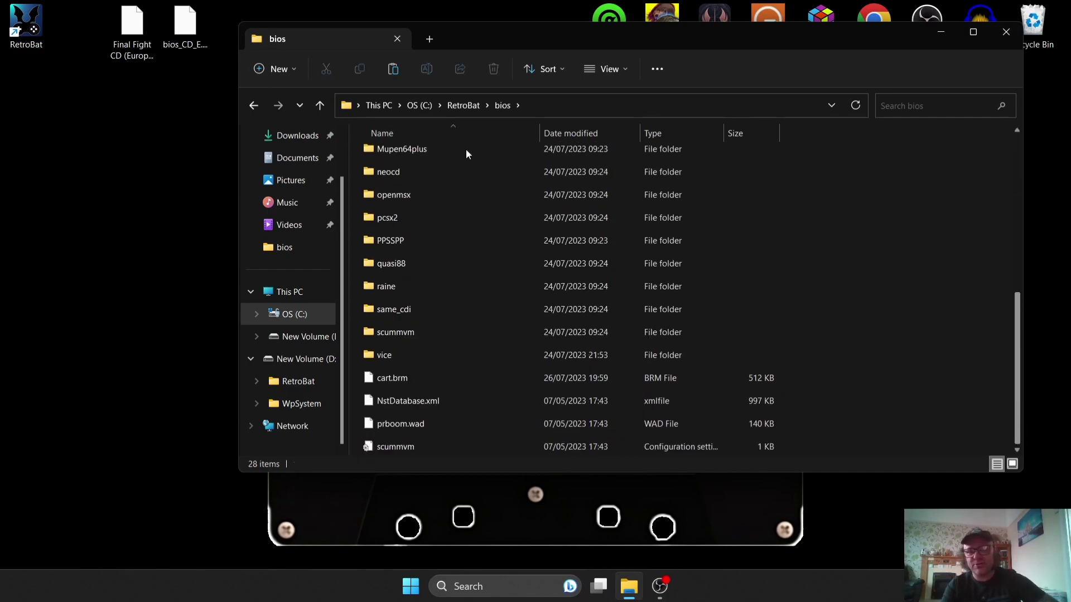
{"action": "left_click", "coordinate": [182, 23]}
{"action": "left_click_drag", "start_coordinate": [182, 24], "coordinate": [352, 355]}
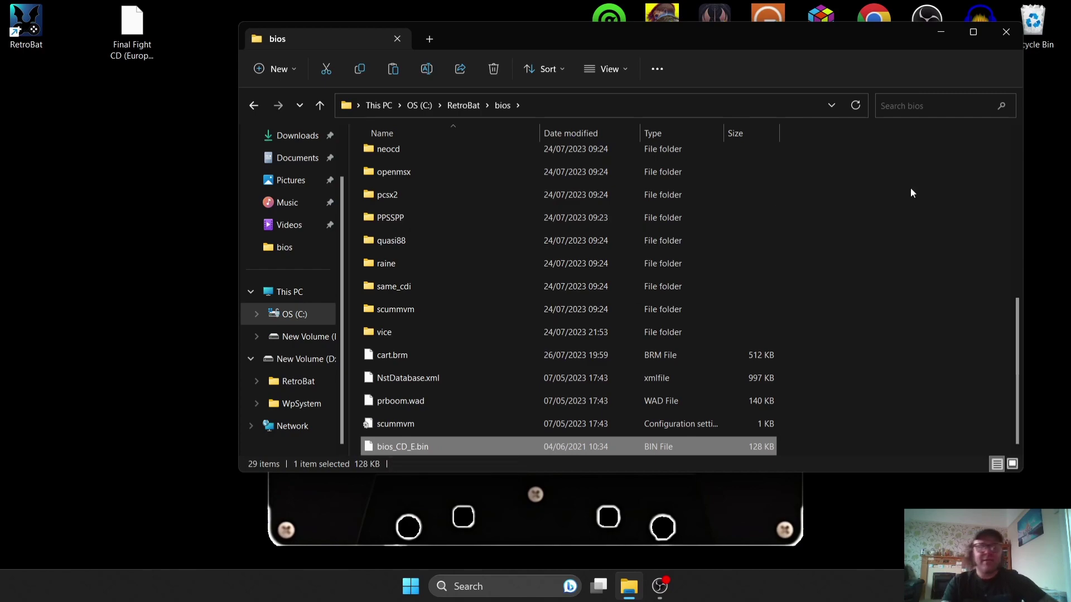
Step: Move Final Fight CD (Europe).chd into C:\RetroBat\roms\segacd and close File Explorer
{"action": "left_click", "coordinate": [1017, 174]}
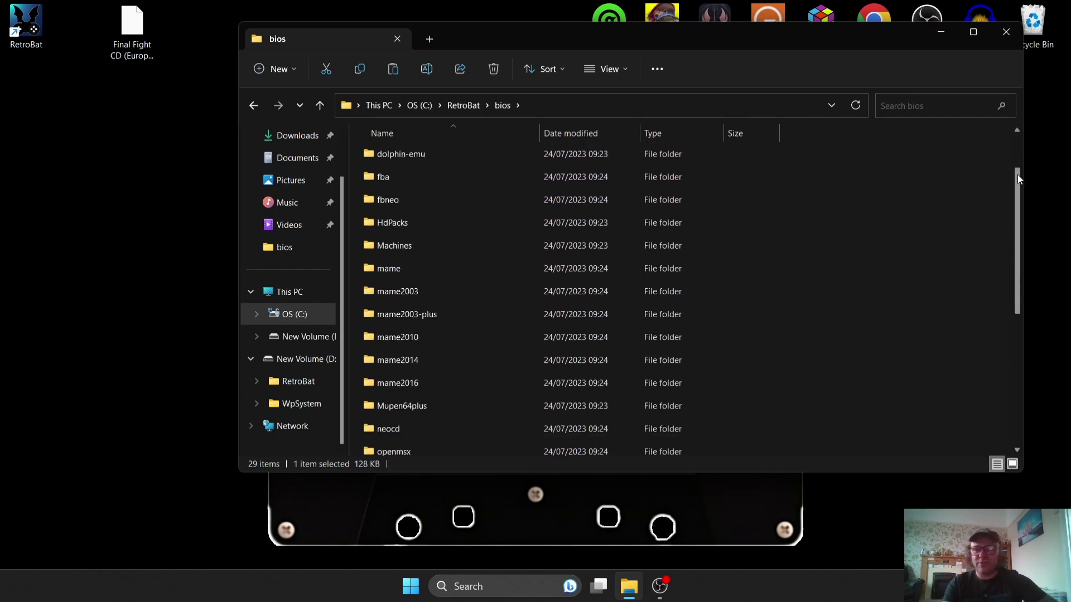
{"action": "left_click", "coordinate": [257, 107]}
{"action": "double_click", "coordinate": [552, 317]}
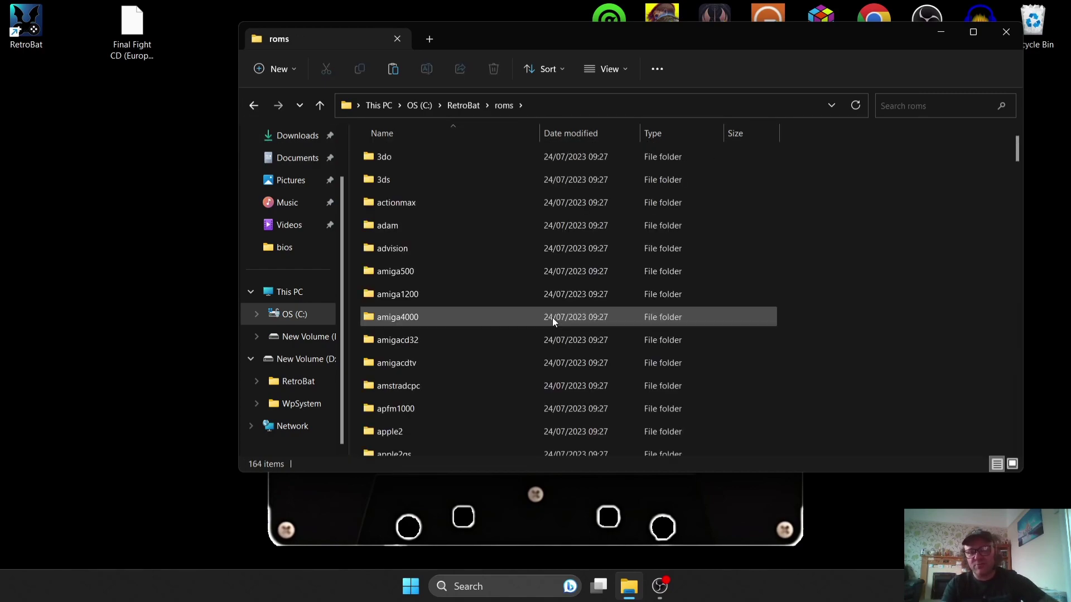
{"action": "left_click_drag", "start_coordinate": [1017, 149], "coordinate": [1037, 366]}
{"action": "double_click", "coordinate": [480, 373]}
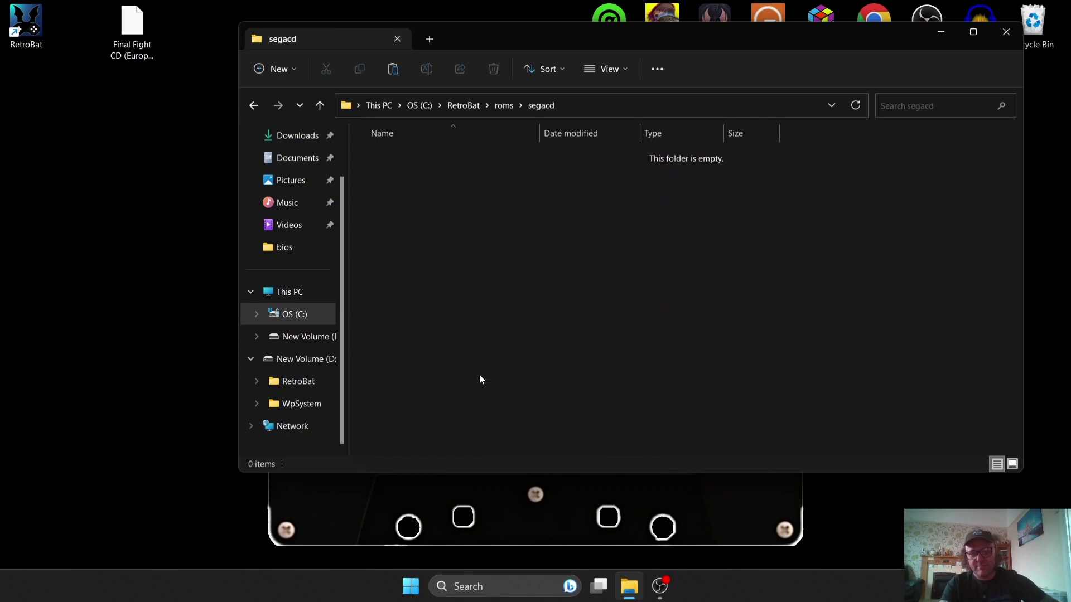
{"action": "left_click_drag", "start_coordinate": [132, 92], "coordinate": [667, 265]}
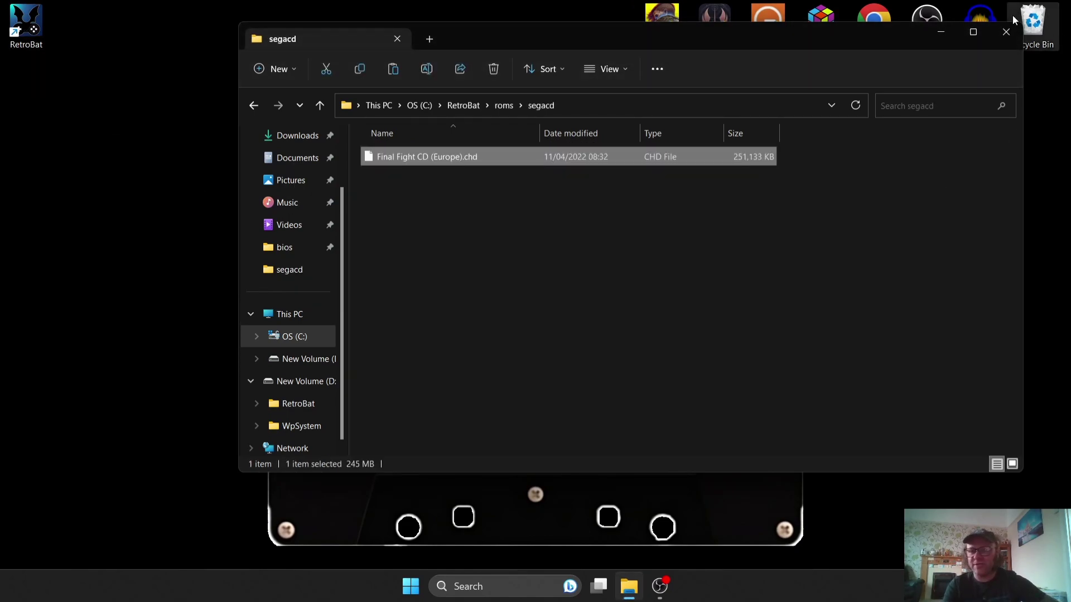
{"action": "left_click", "coordinate": [1005, 32]}
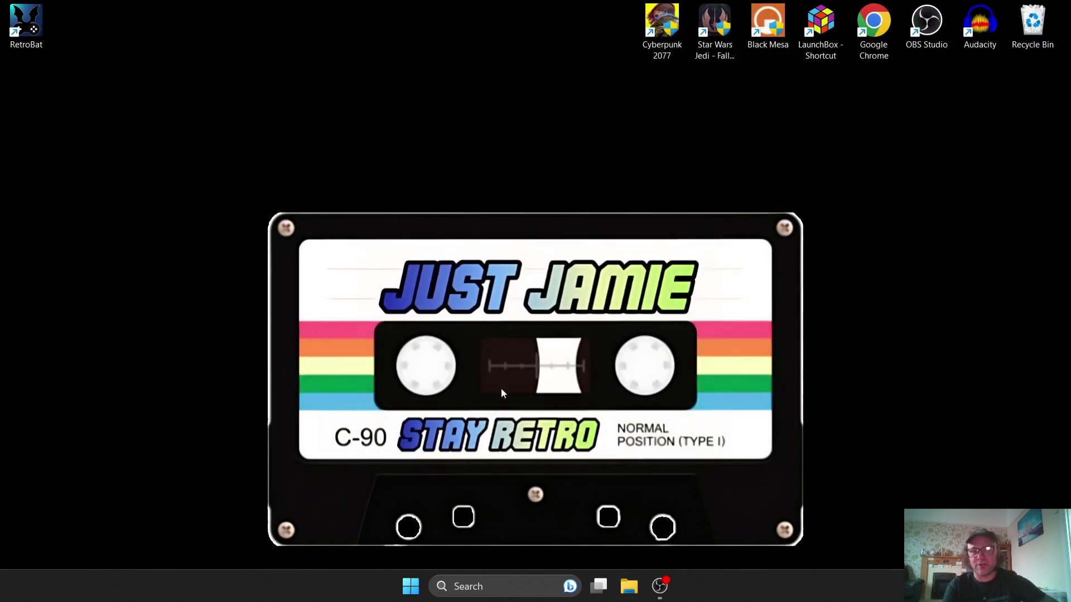
Step: Launch RetroBat and enter the Sega CD system's game list
{"action": "double_click", "coordinate": [35, 27]}
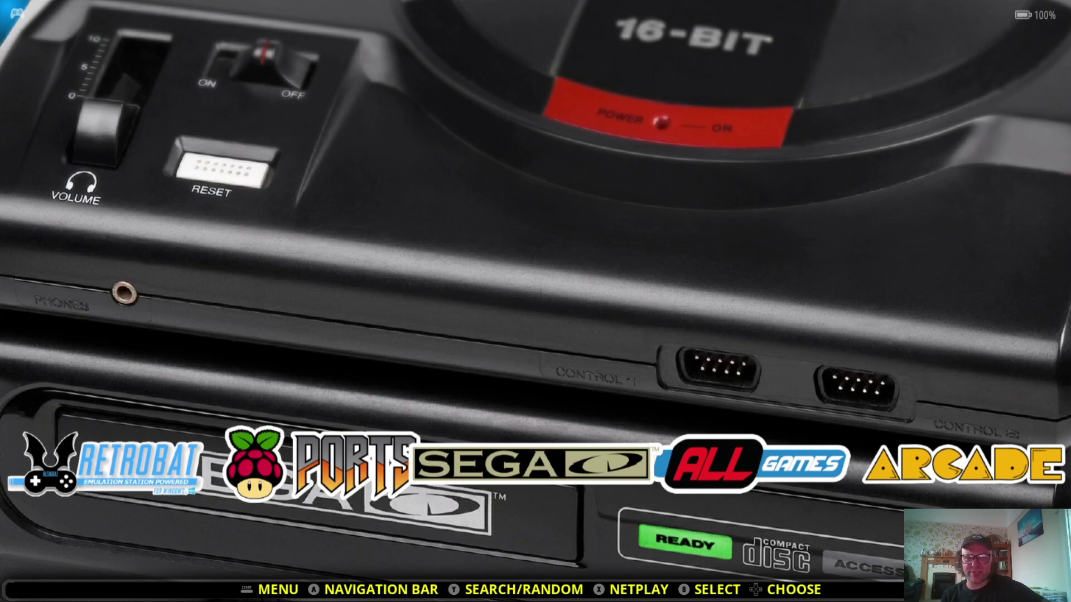
{"action": "key", "text": "Return"}
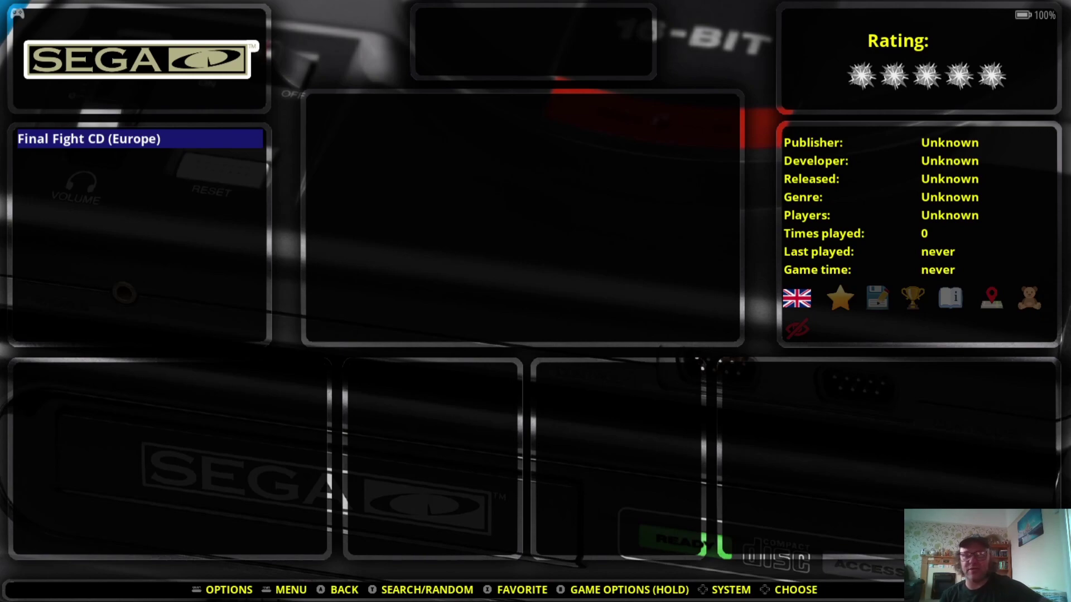
Step: Run the scraper on Final Fight CD from the main menu's Scraper options
{"action": "key", "text": "F1"}
{"action": "key", "text": "Up"}
{"action": "key", "text": "Up"}
{"action": "key", "text": "Up"}
{"action": "key", "text": "Up"}
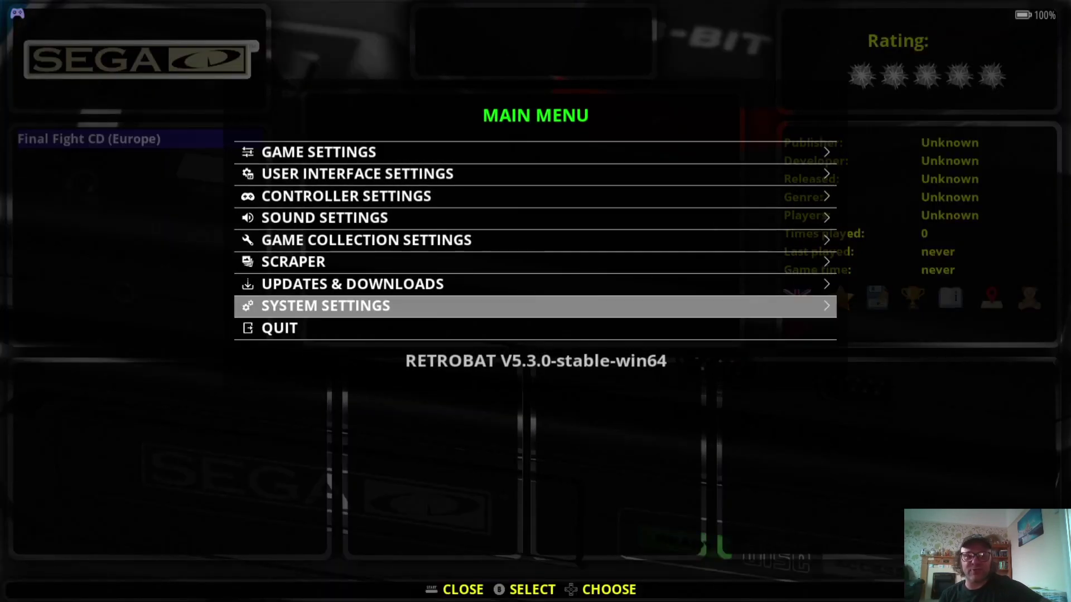
{"action": "key", "text": "Return"}
{"action": "key", "text": "Up"}
{"action": "key", "text": "Up"}
{"action": "key", "text": "Down"}
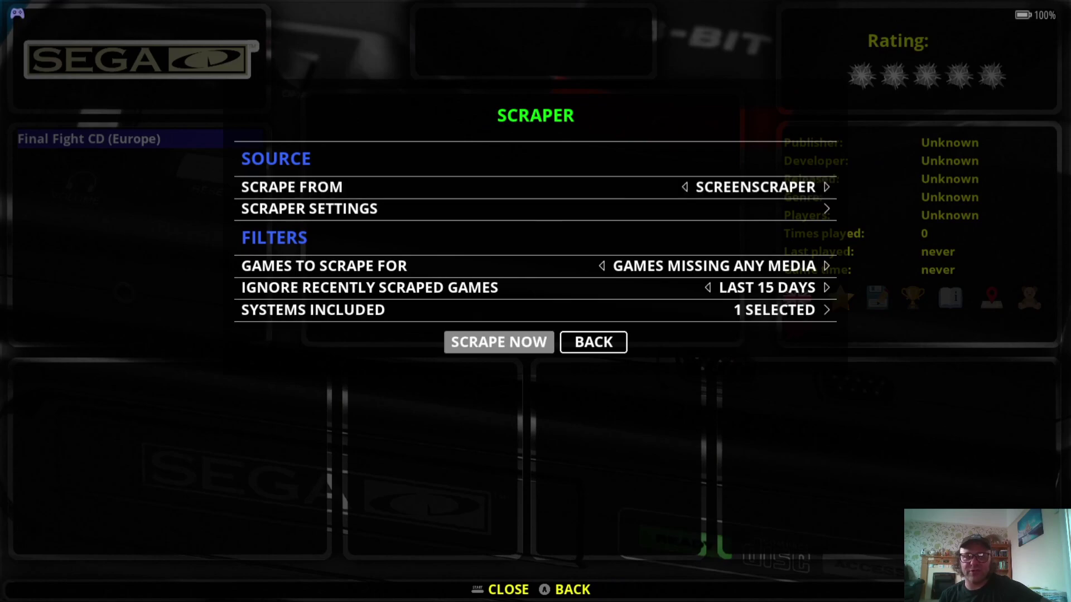
{"action": "key", "text": "Down"}
{"action": "key", "text": "Down"}
{"action": "key", "text": "Return"}
{"action": "key", "text": "Escape"}
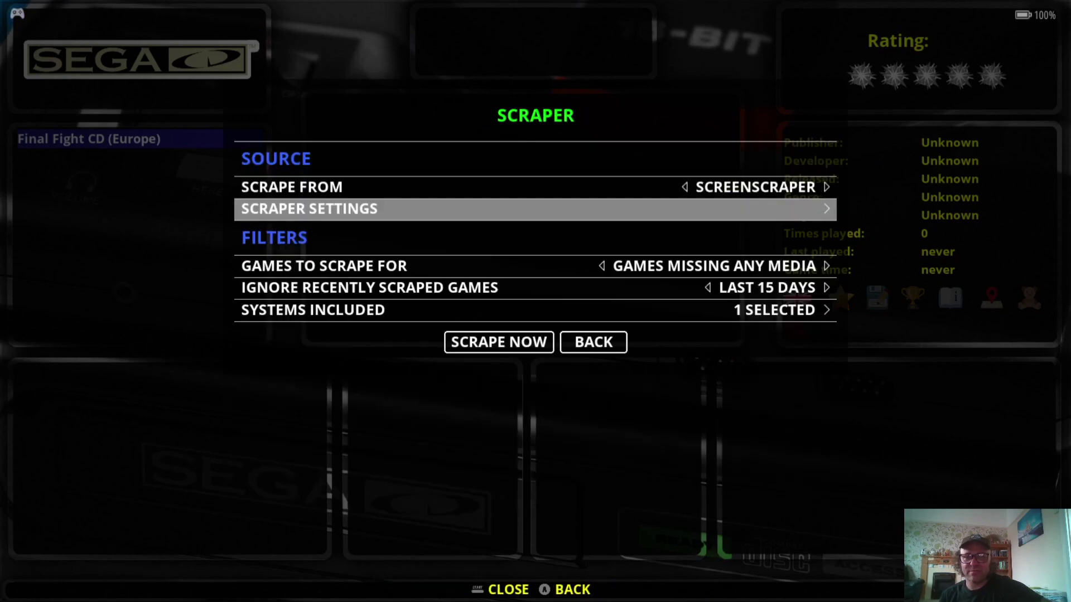
{"action": "key", "text": "Up"}
{"action": "key", "text": "Up"}
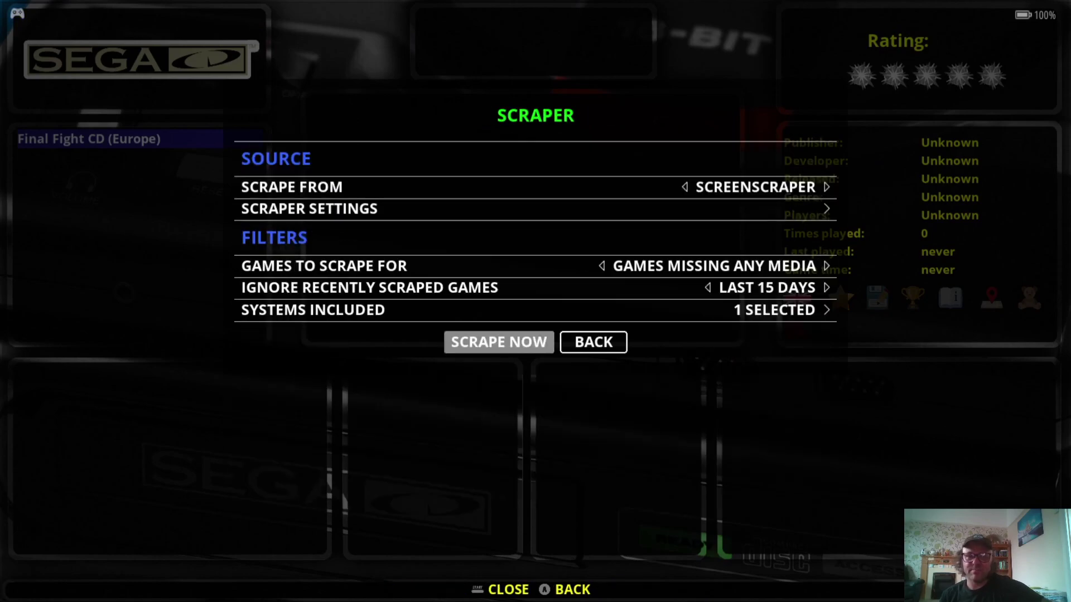
{"action": "key", "text": "Return"}
{"action": "key", "text": "Escape"}
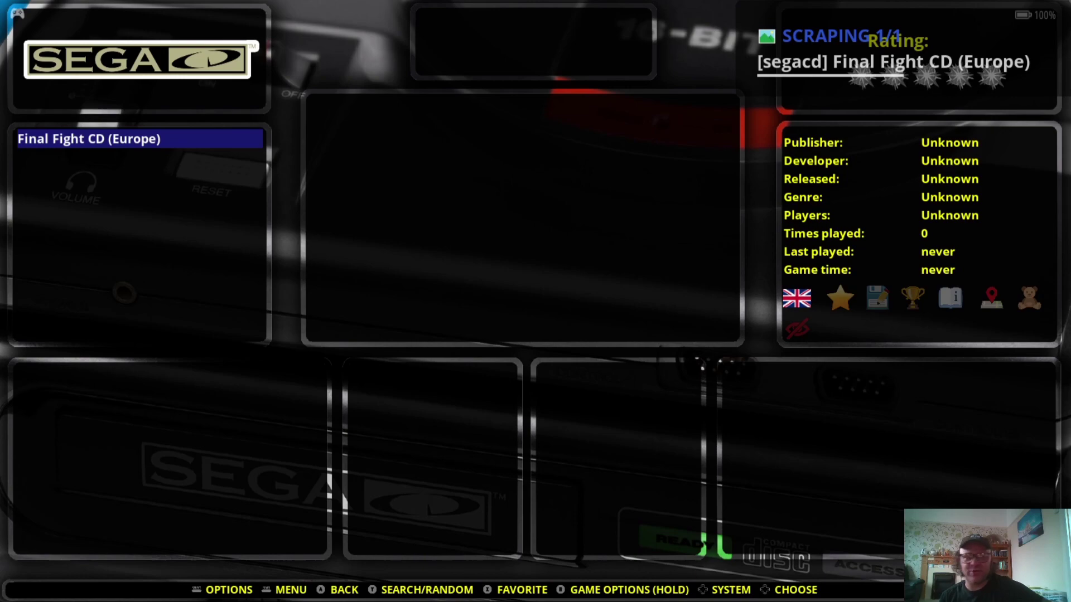
Step: Update the gamelists from Game Settings so the scraped artwork and details appear
{"action": "key", "text": "Escape"}
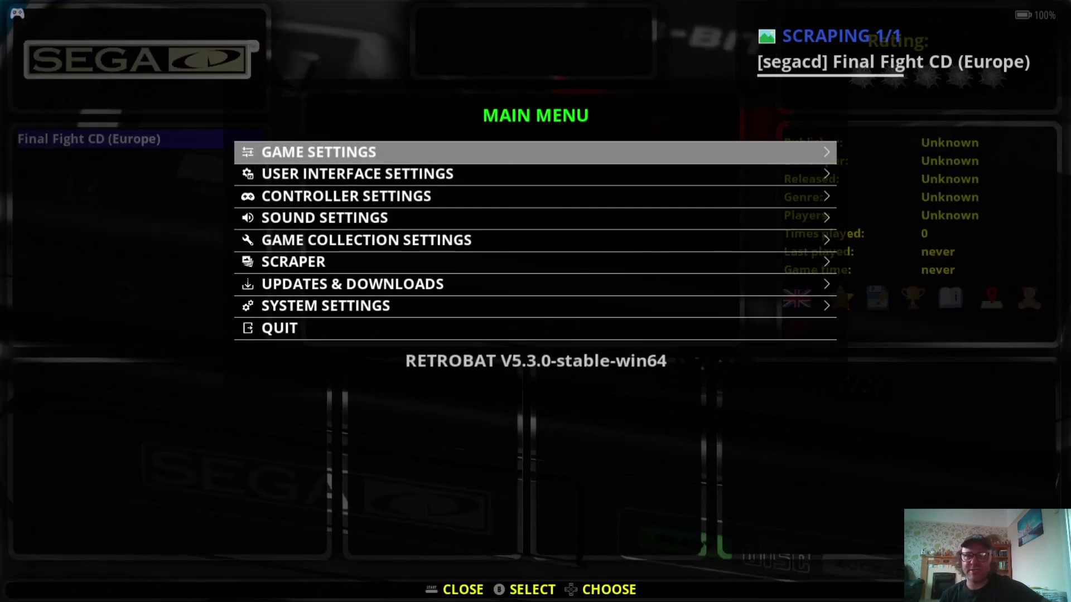
{"action": "key", "text": "Down"}
{"action": "key", "text": "Up"}
{"action": "key", "text": "Return"}
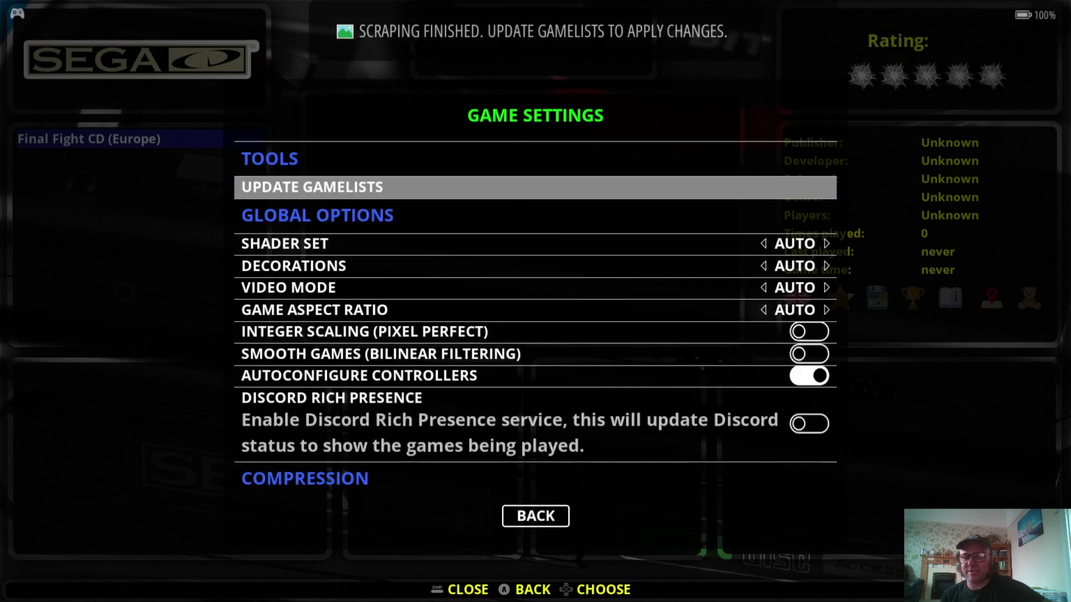
{"action": "key", "text": "Return"}
{"action": "key", "text": "Return"}
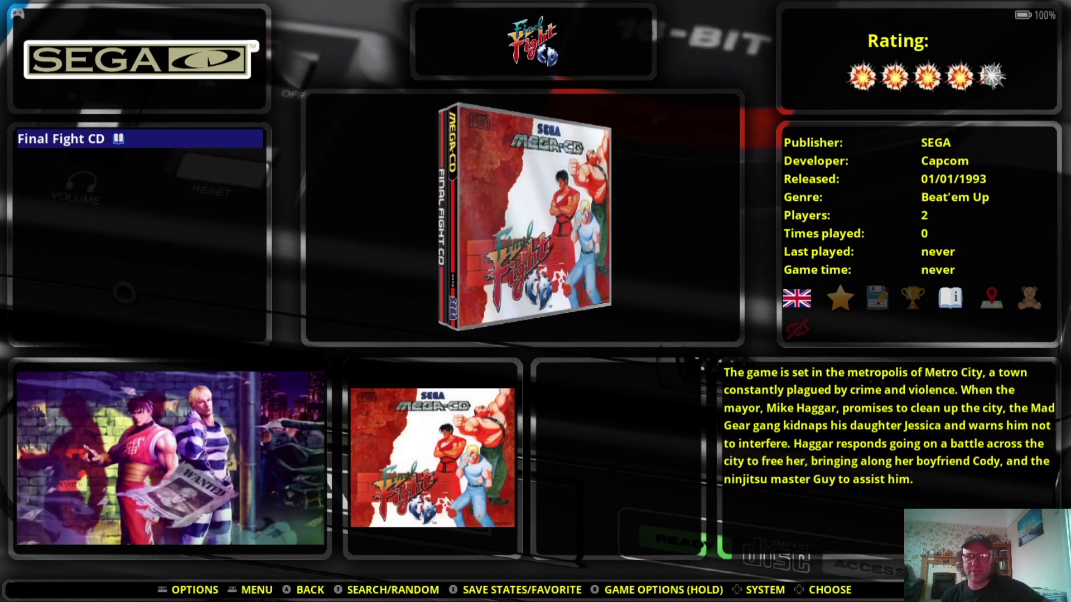
Step: Set the Mega CD emulator to KEGA-FUSION: SEGACD in Advanced System Options and launch Final Fight CD
{"action": "key", "text": "F2"}
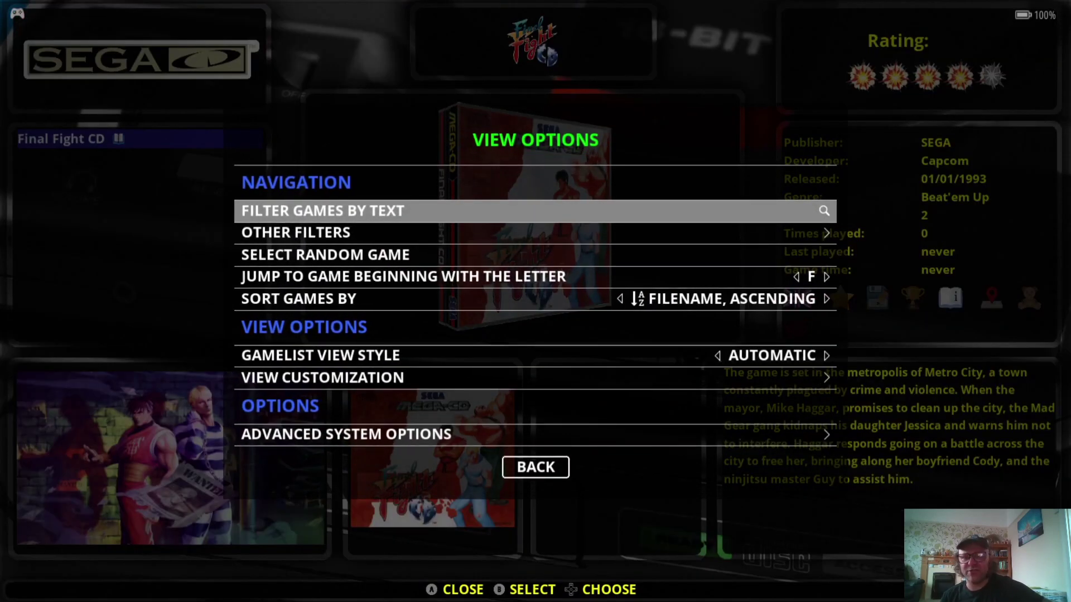
{"action": "key", "text": "Up"}
{"action": "key", "text": "Up"}
{"action": "key", "text": "Return"}
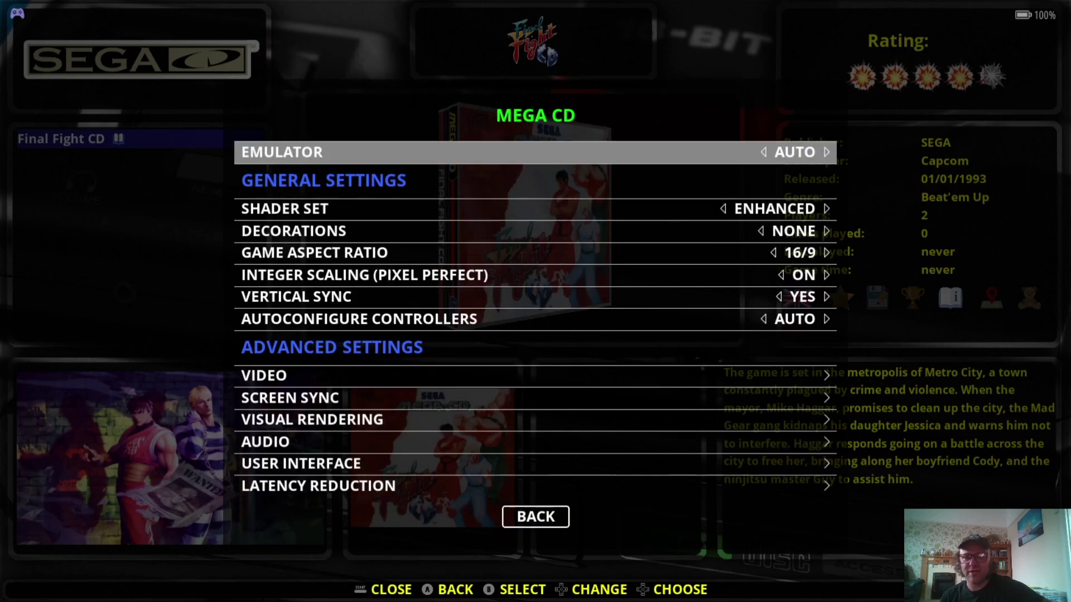
{"action": "key", "text": "Return"}
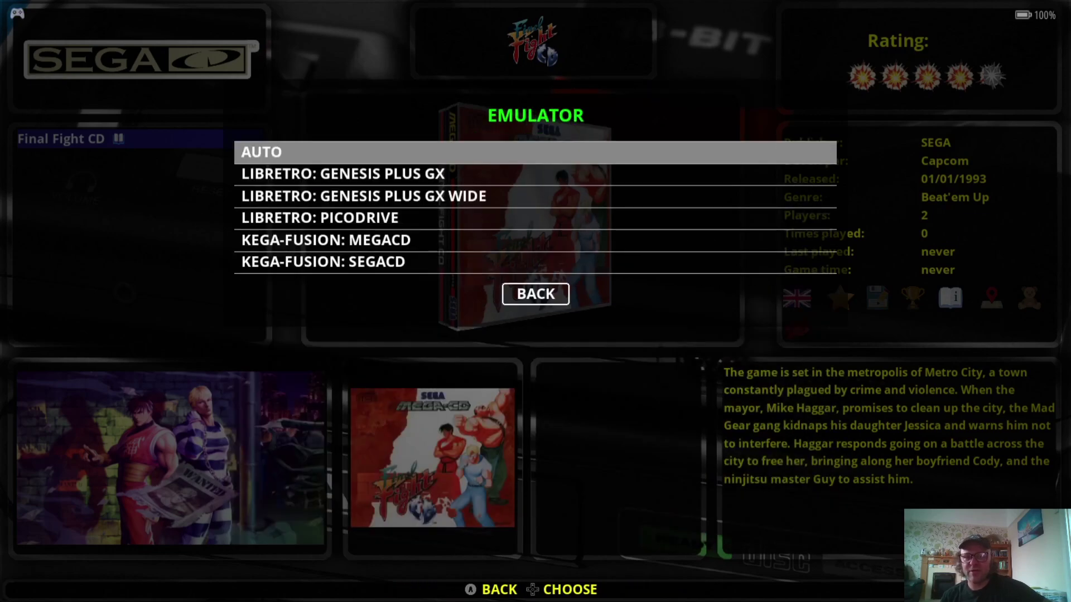
{"action": "key", "text": "Down"}
{"action": "key", "text": "Down"}
{"action": "key", "text": "Up"}
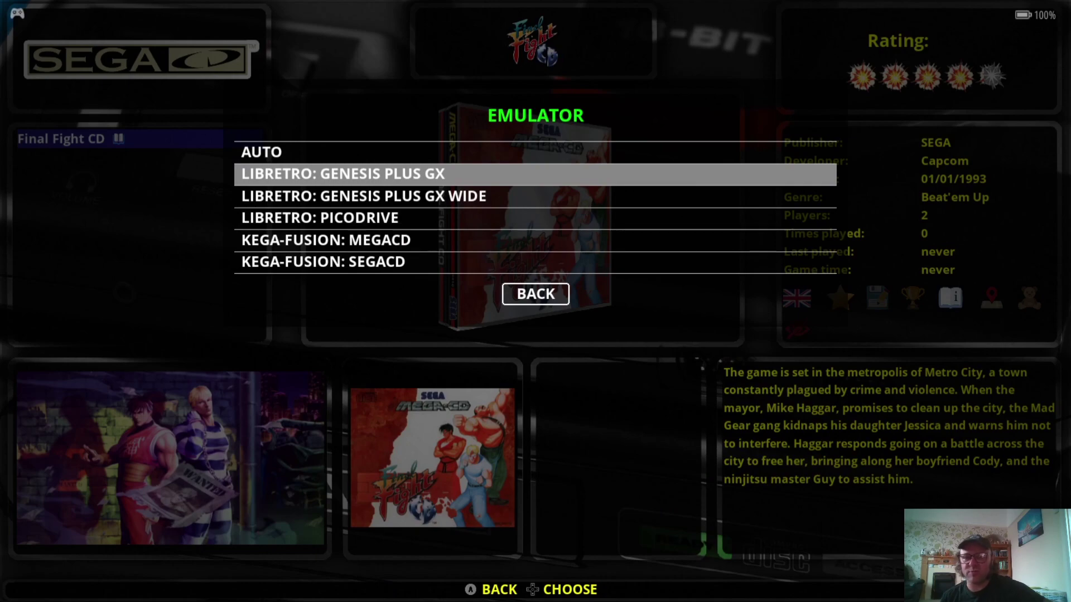
{"action": "key", "text": "Down"}
{"action": "key", "text": "Down"}
{"action": "key", "text": "Down"}
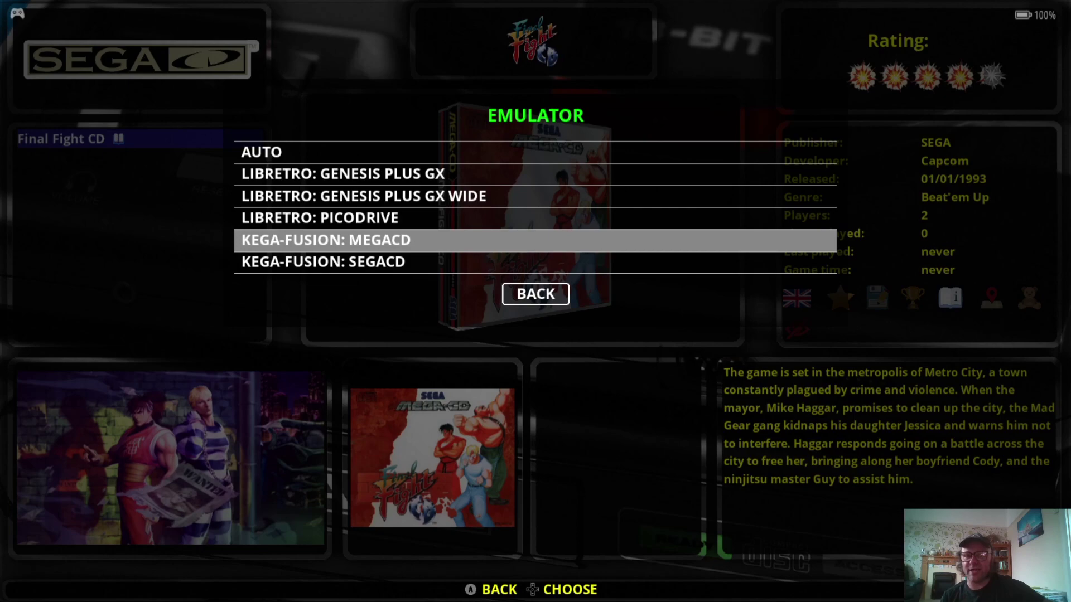
{"action": "key", "text": "Down"}
{"action": "key", "text": "Down"}
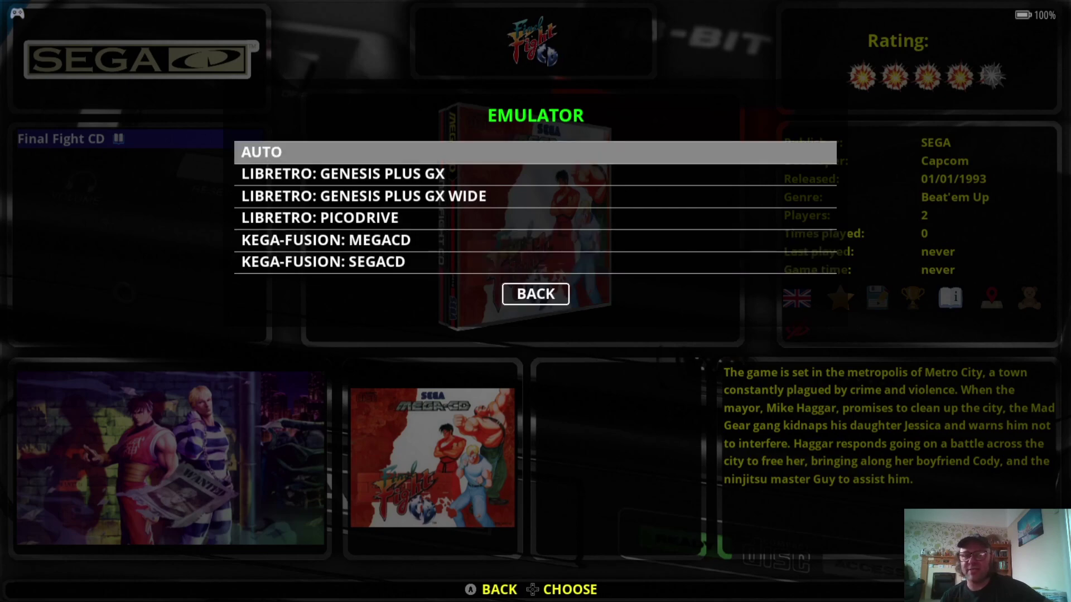
{"action": "key", "text": "Down"}
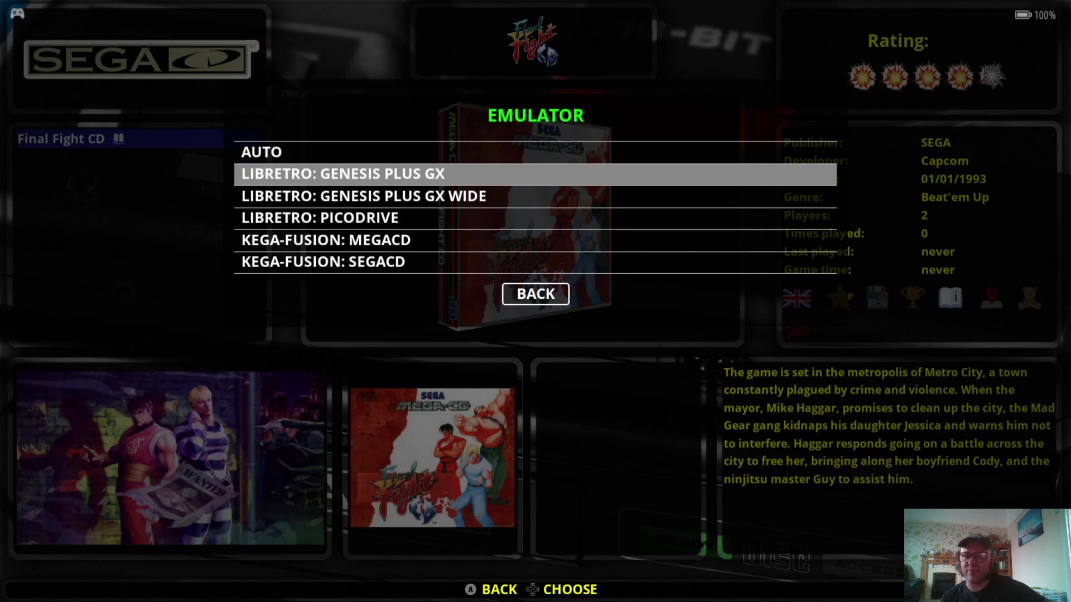
{"action": "key", "text": "Up"}
{"action": "key", "text": "Up"}
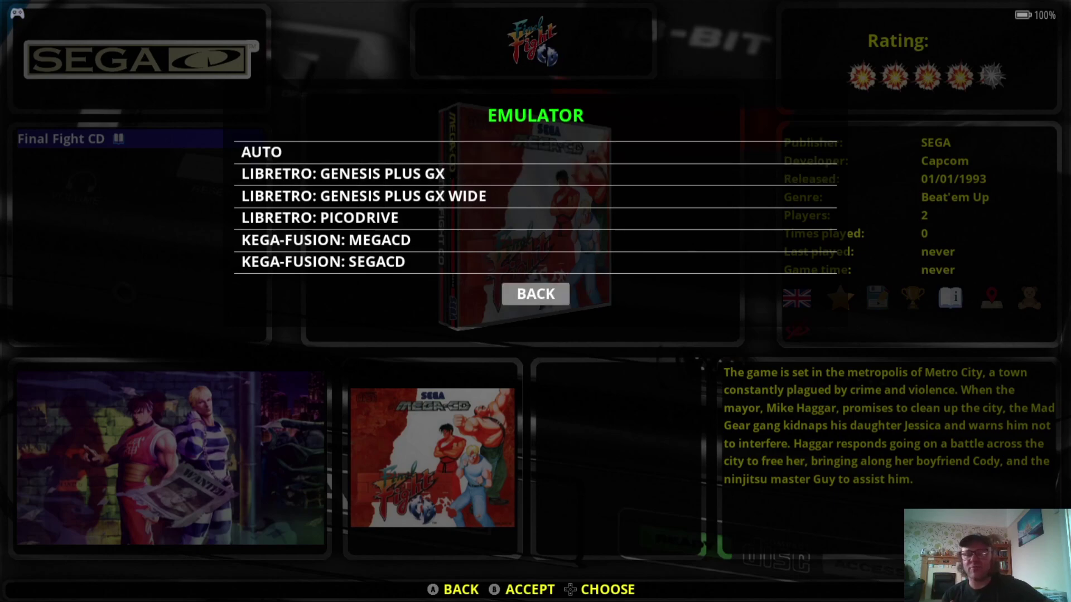
{"action": "key", "text": "Up"}
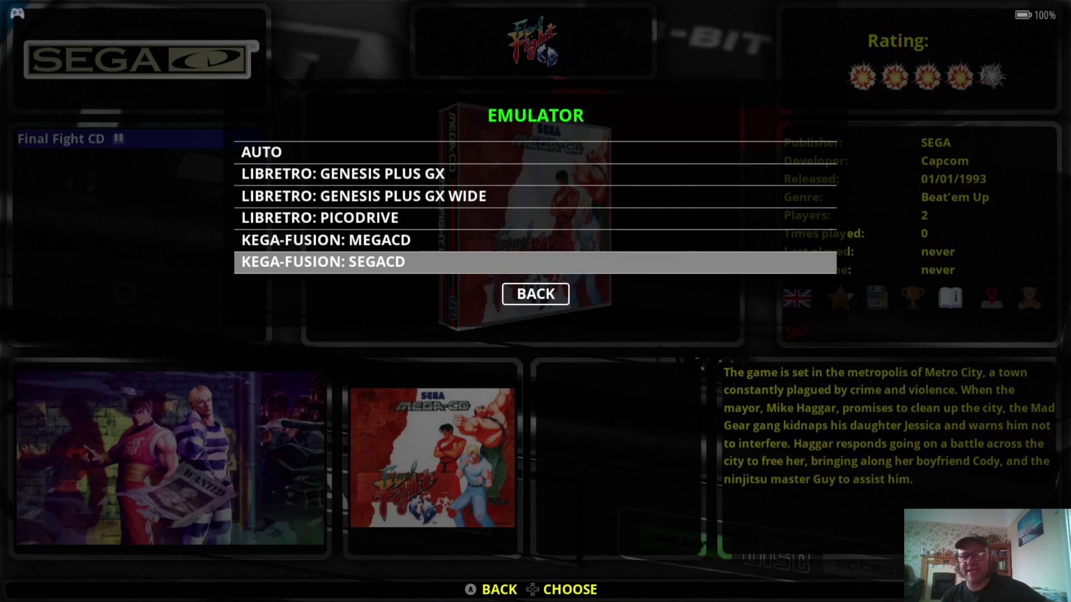
{"action": "key", "text": "Return"}
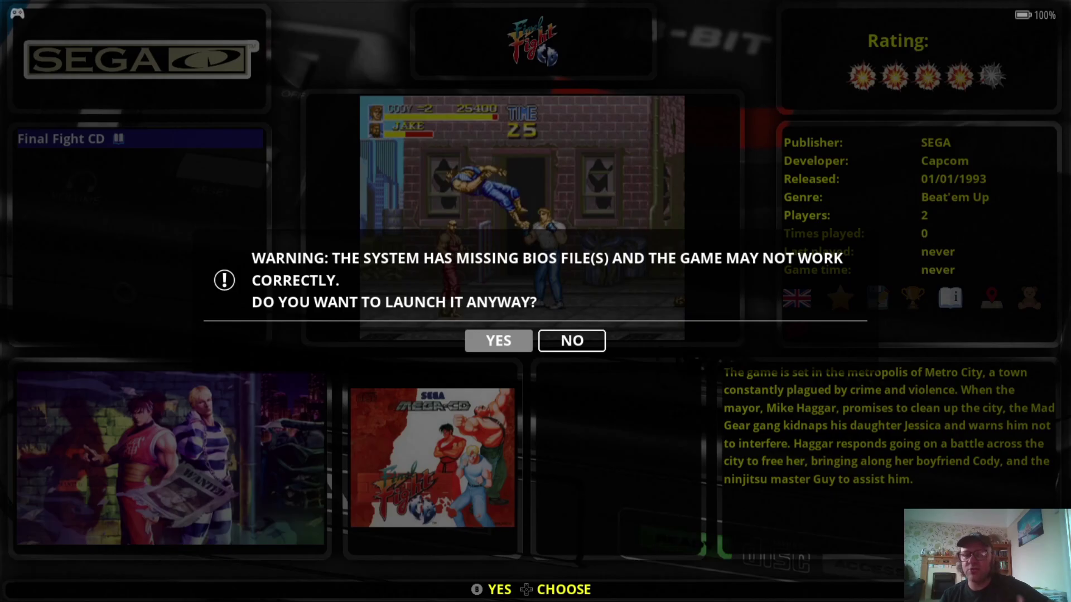
Step: Launch despite the missing BIOS, play as Haggar, then quit back to the game list
{"action": "key", "text": "Return"}
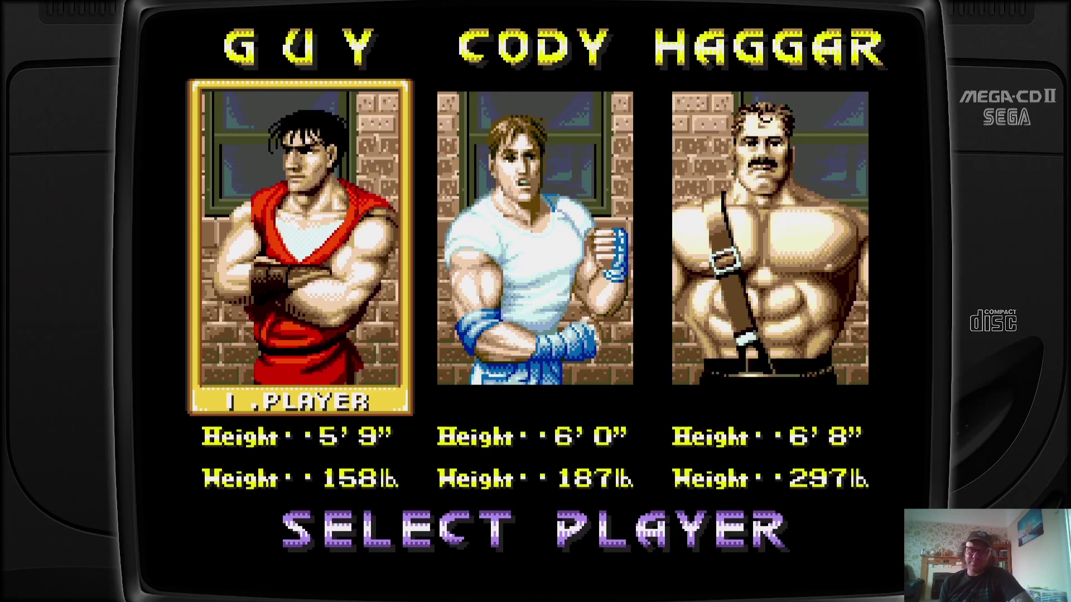
{"action": "key", "text": "Right"}
{"action": "key", "text": "Right"}
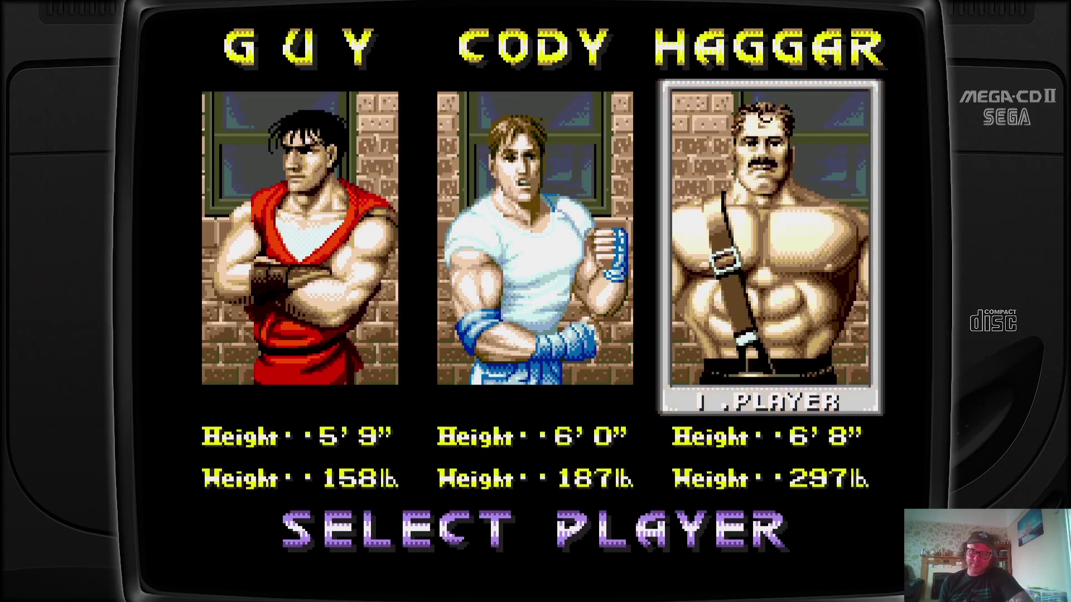
{"action": "key", "text": "Return"}
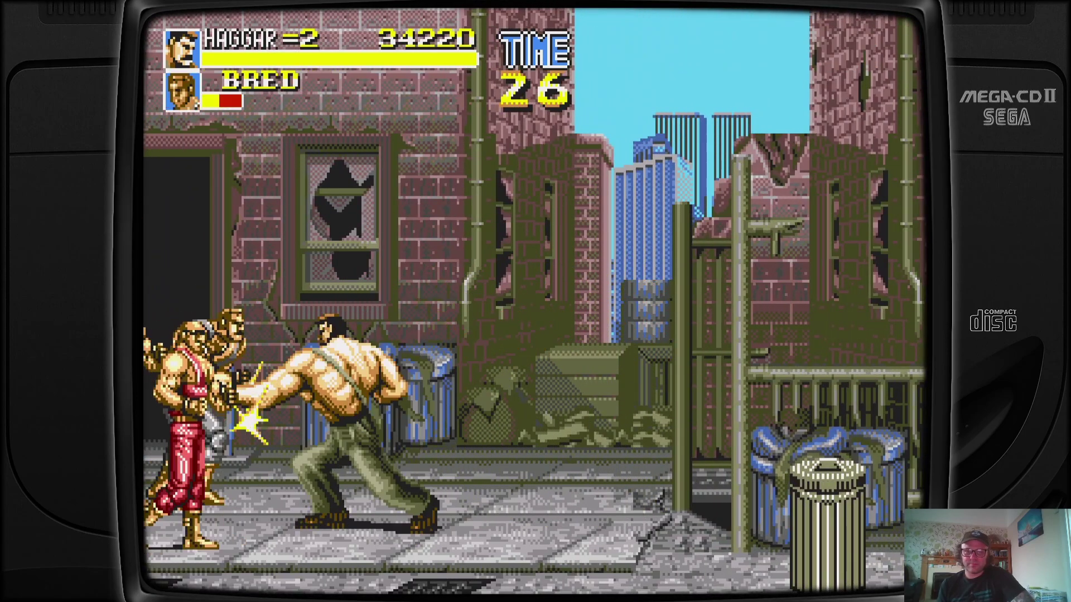
{"action": "key", "text": "Escape"}
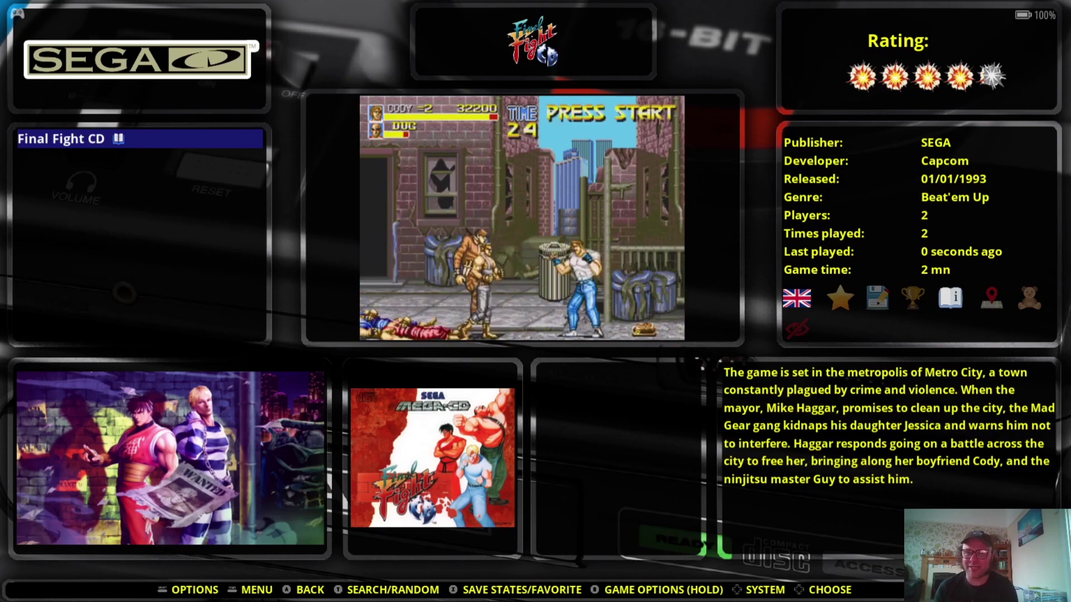
Step: Open the Shader Set list in the Mega CD advanced system options
{"action": "key", "text": "F2"}
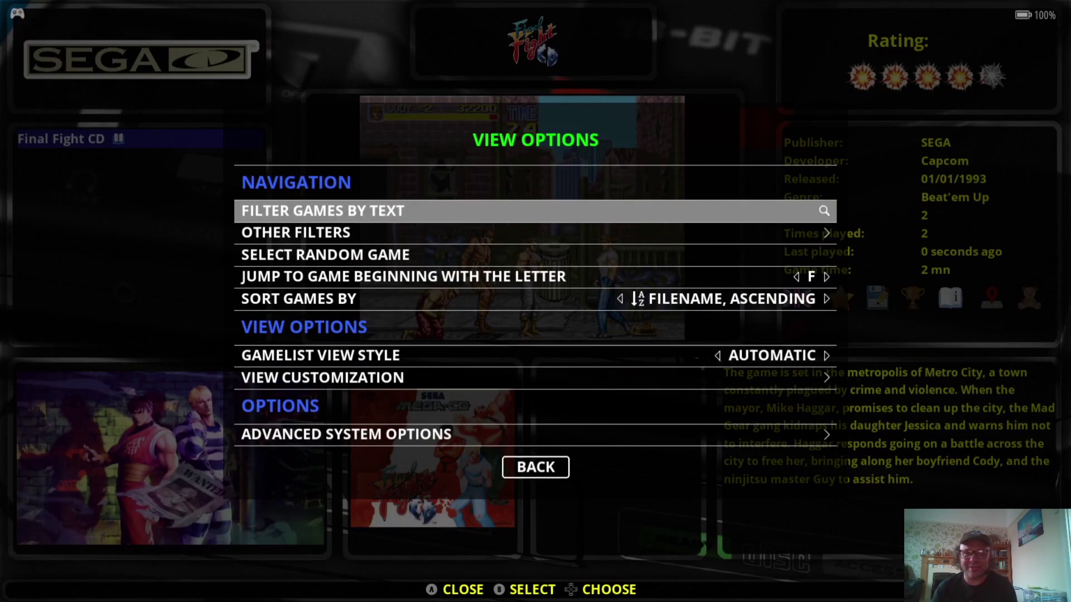
{"action": "key", "text": "Up"}
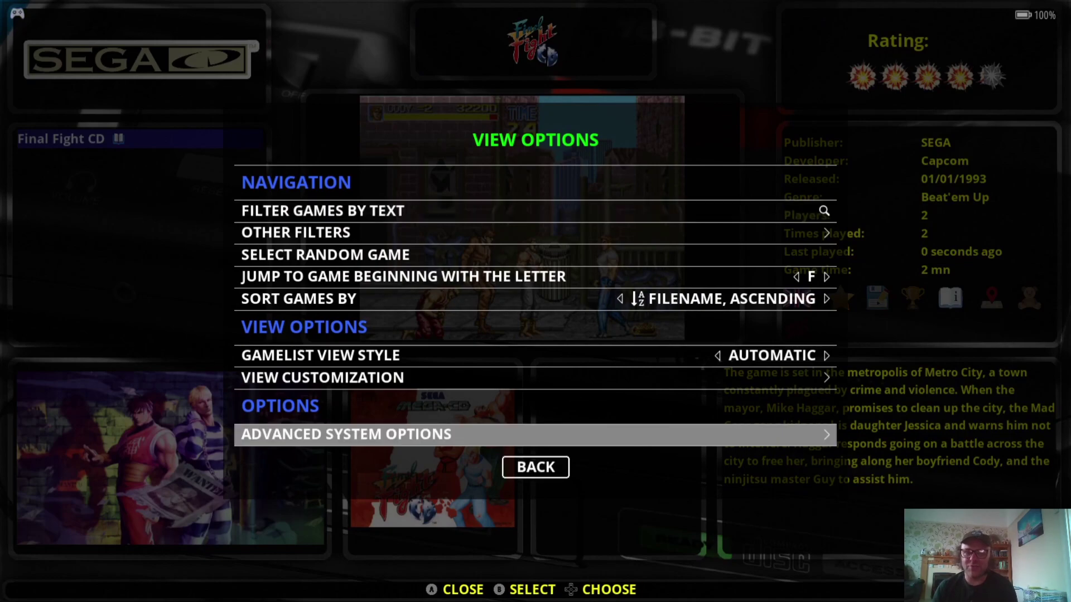
{"action": "key", "text": "Return"}
{"action": "key", "text": "Down"}
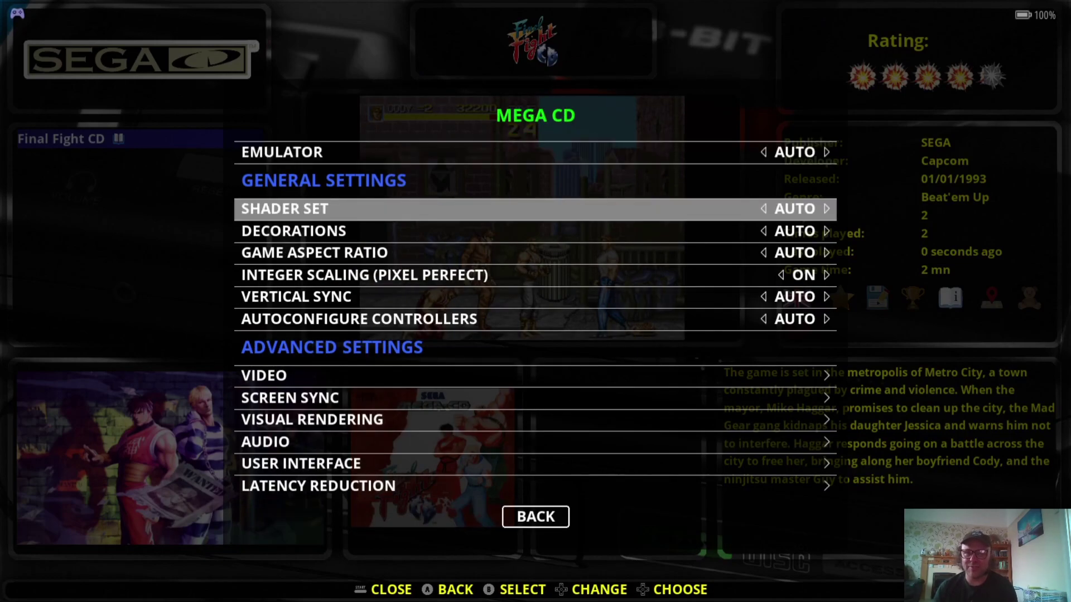
{"action": "key", "text": "Return"}
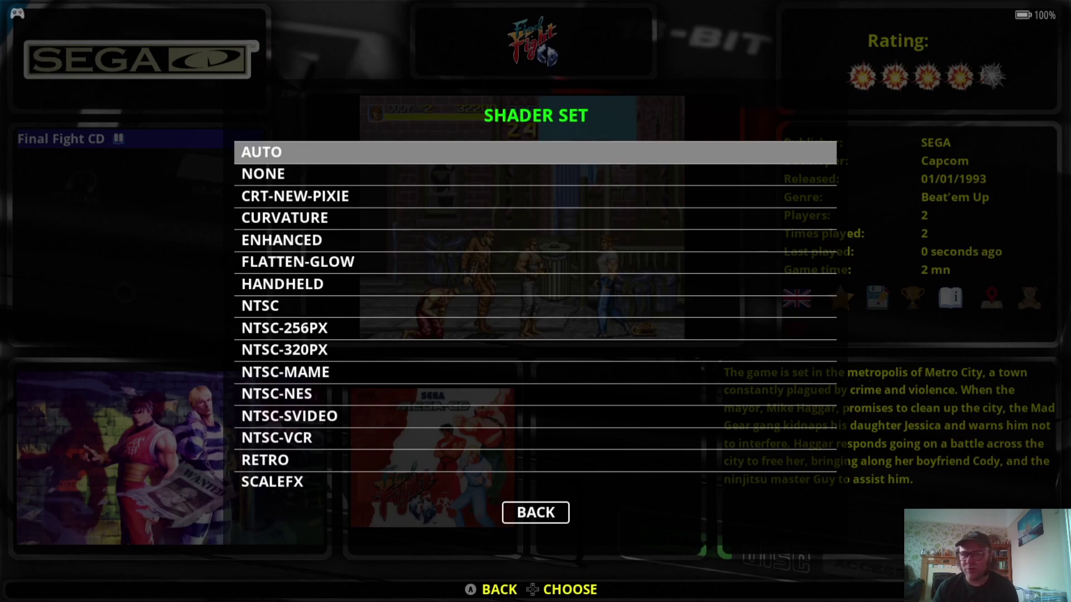
Step: Select the ENHANCED shader set and bring up the Decorations choices
{"action": "key", "text": "Down"}
{"action": "key", "text": "Down"}
{"action": "key", "text": "Down"}
{"action": "key", "text": "Down"}
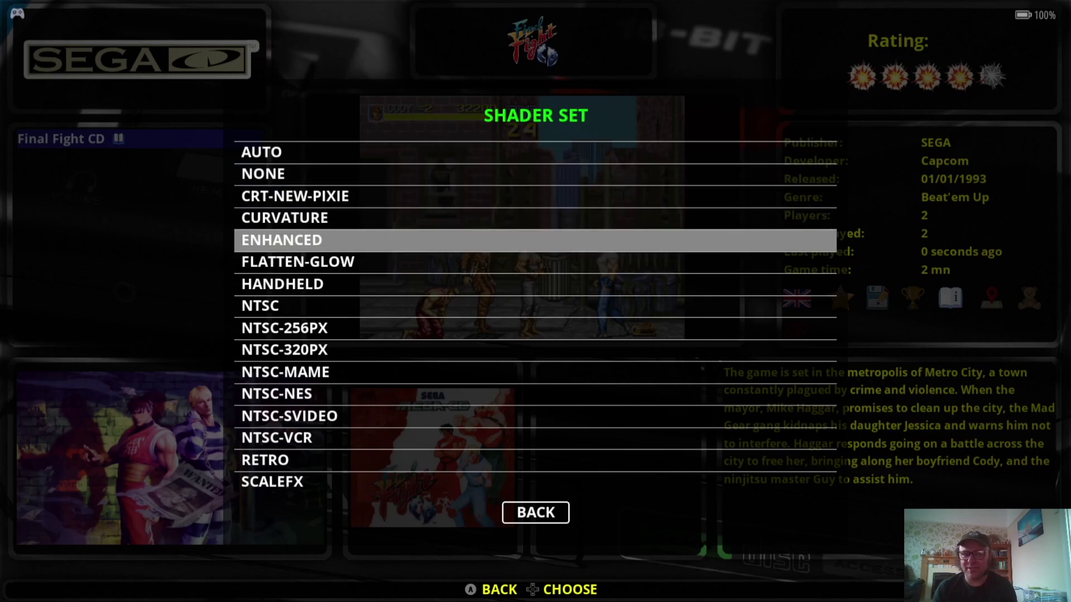
{"action": "key", "text": "Down"}
{"action": "key", "text": "Down"}
{"action": "key", "text": "Down"}
{"action": "key", "text": "Down"}
{"action": "key", "text": "Down"}
{"action": "key", "text": "Down"}
{"action": "key", "text": "Down"}
{"action": "key", "text": "Down"}
{"action": "key", "text": "Down"}
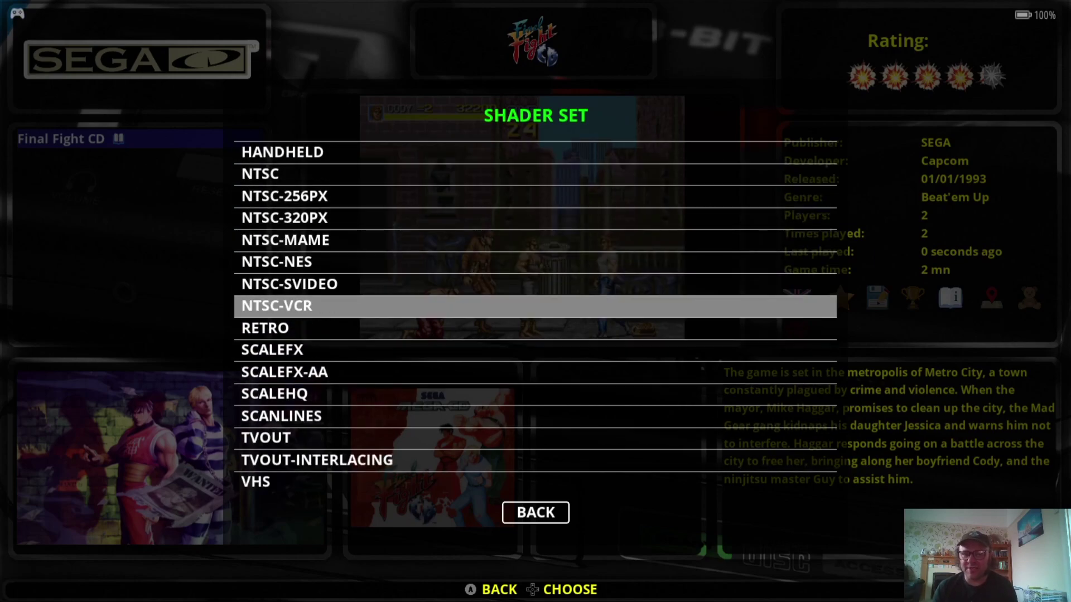
{"action": "key", "text": "Down"}
{"action": "key", "text": "Down"}
{"action": "key", "text": "Down"}
{"action": "key", "text": "Down"}
{"action": "key", "text": "Down"}
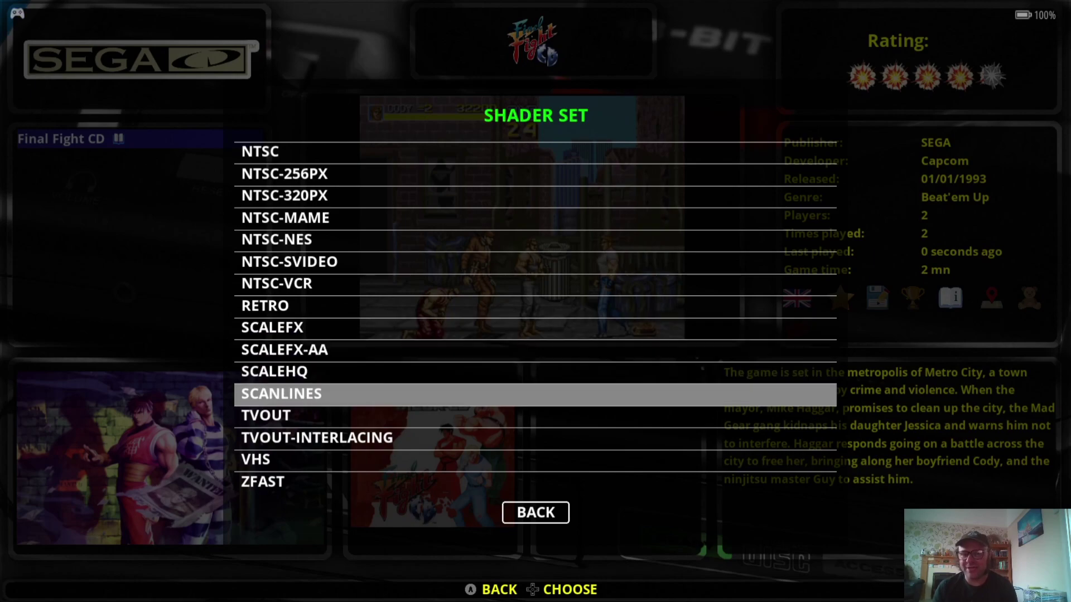
{"action": "key", "text": "Down"}
{"action": "key", "text": "Down"}
{"action": "key", "text": "Down"}
{"action": "key", "text": "Down"}
{"action": "key", "text": "Down"}
{"action": "key", "text": "Down"}
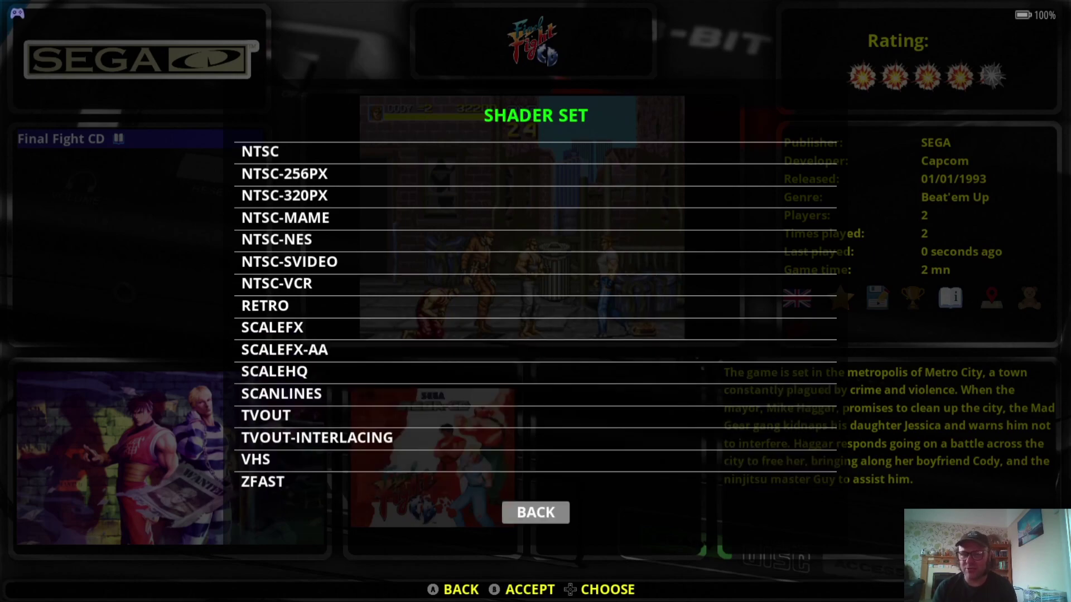
{"action": "key", "text": "Down"}
{"action": "key", "text": "Down"}
{"action": "key", "text": "Up"}
{"action": "key", "text": "Up"}
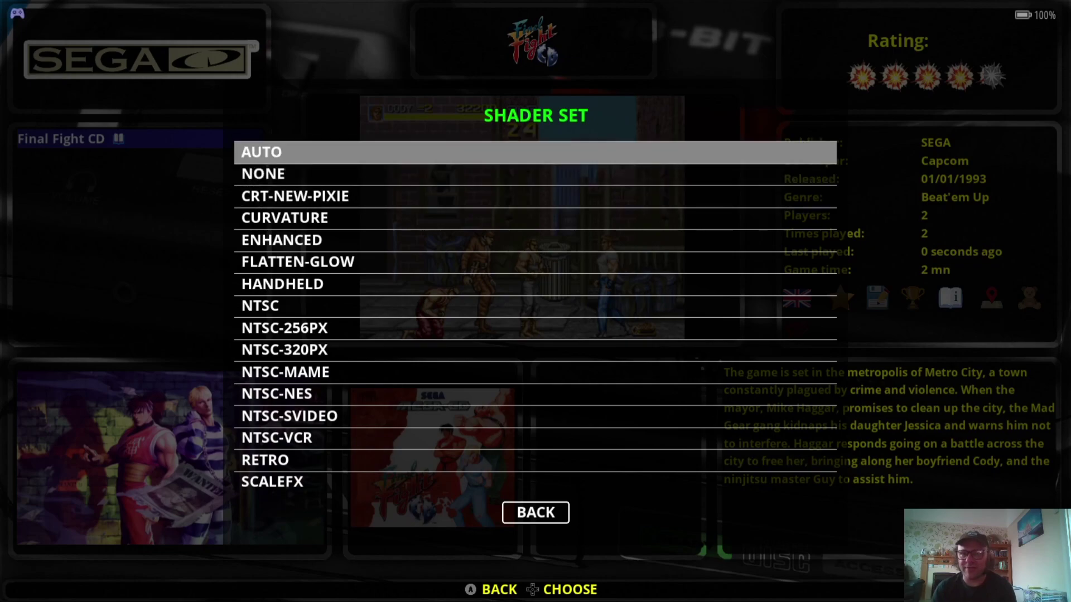
{"action": "key", "text": "Down"}
{"action": "key", "text": "Down"}
{"action": "key", "text": "Down"}
{"action": "key", "text": "Down"}
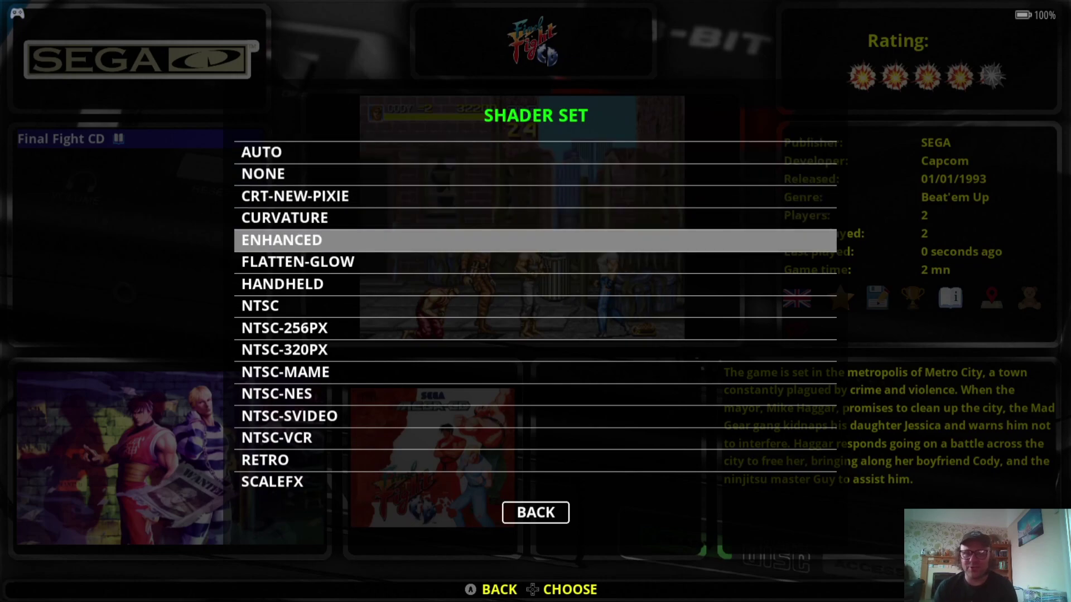
{"action": "key", "text": "Return"}
{"action": "key", "text": "Down"}
{"action": "key", "text": "Return"}
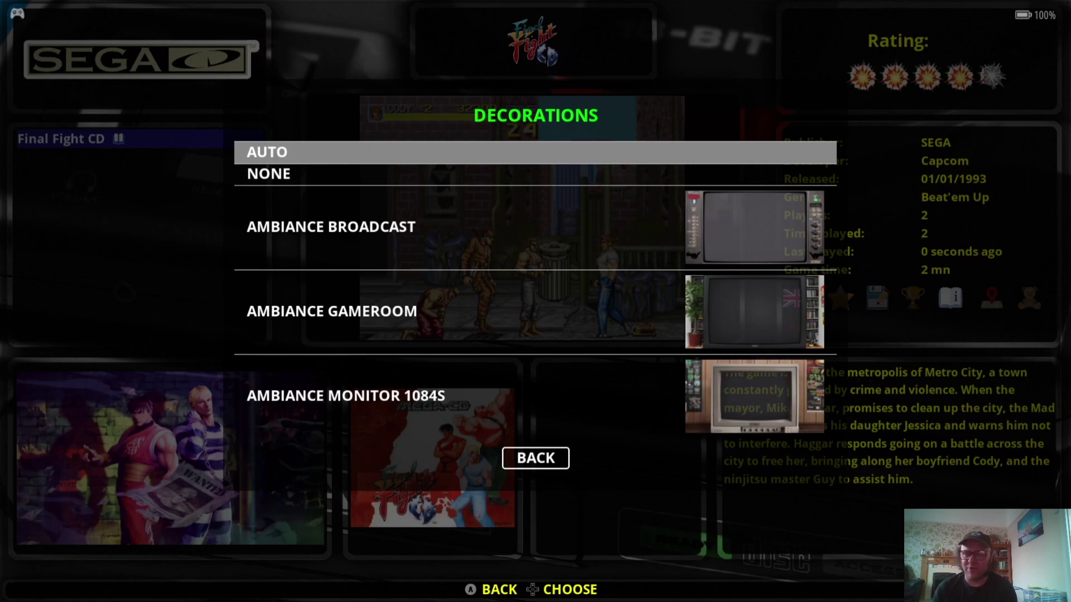
Step: Compare the Mega CD decoration options, including NONE, and keep Decorations on AUTO
{"action": "key", "text": "Down"}
{"action": "key", "text": "Up"}
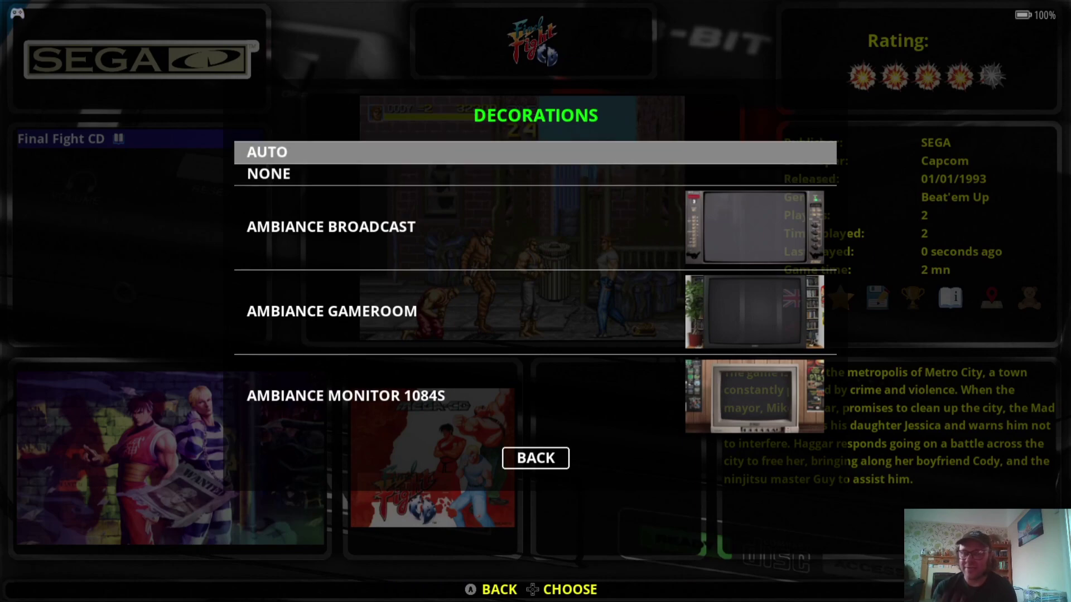
{"action": "key", "text": "Up"}
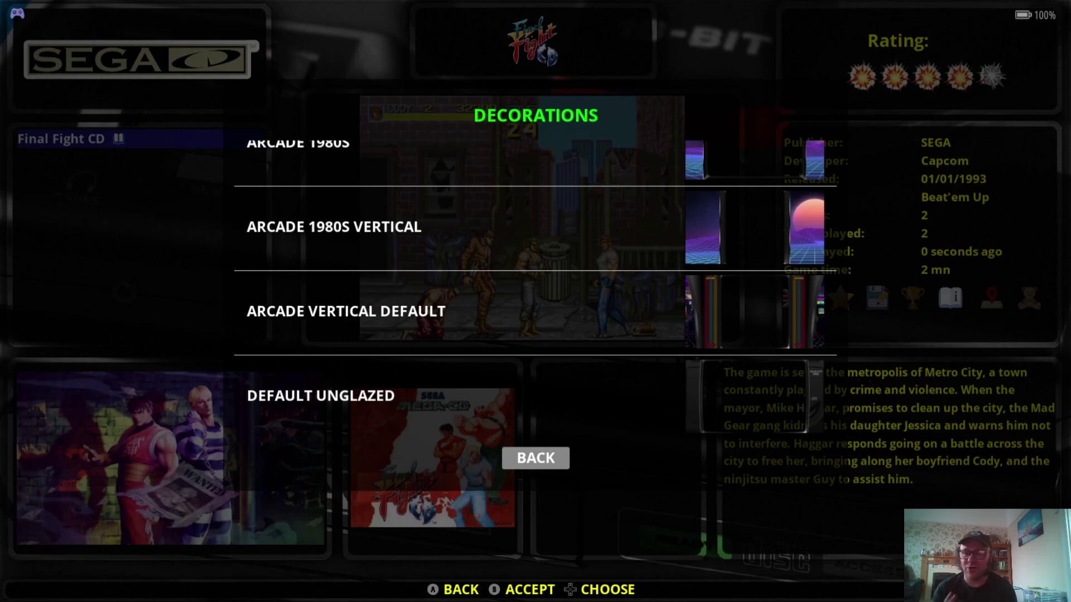
{"action": "key", "text": "Down"}
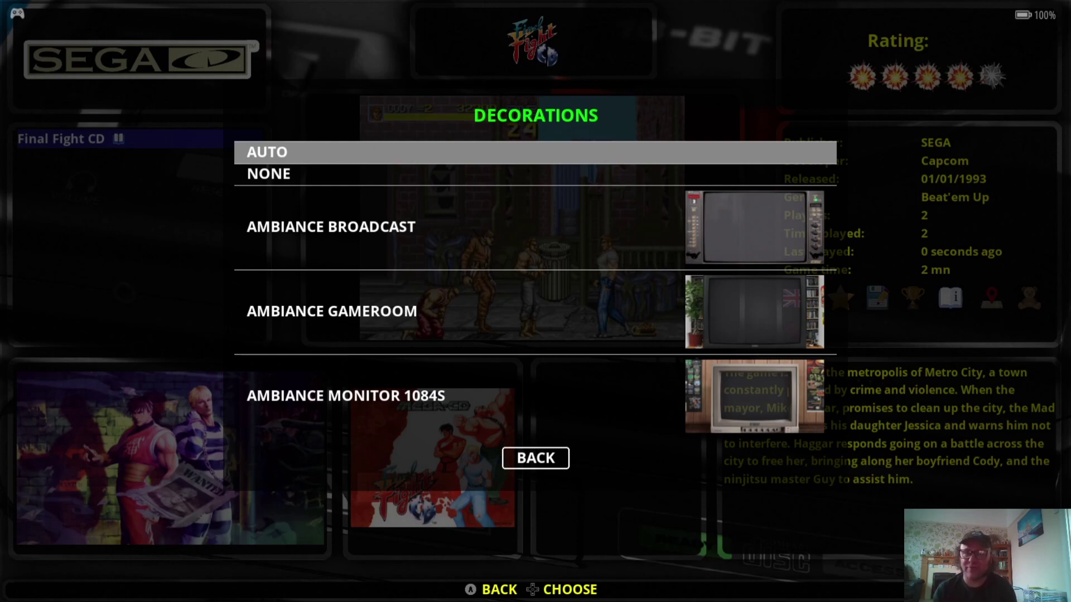
{"action": "key", "text": "Return"}
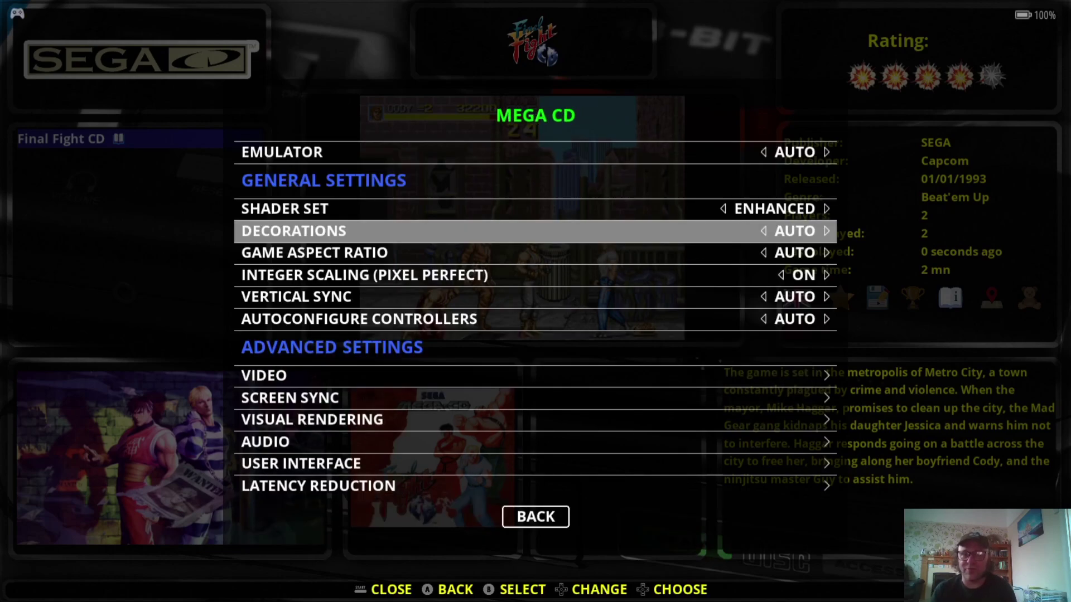
Step: Compare 4/3 with AUTO and keep the Mega CD game aspect ratio on AUTO
{"action": "key", "text": "Down"}
{"action": "key", "text": "Return"}
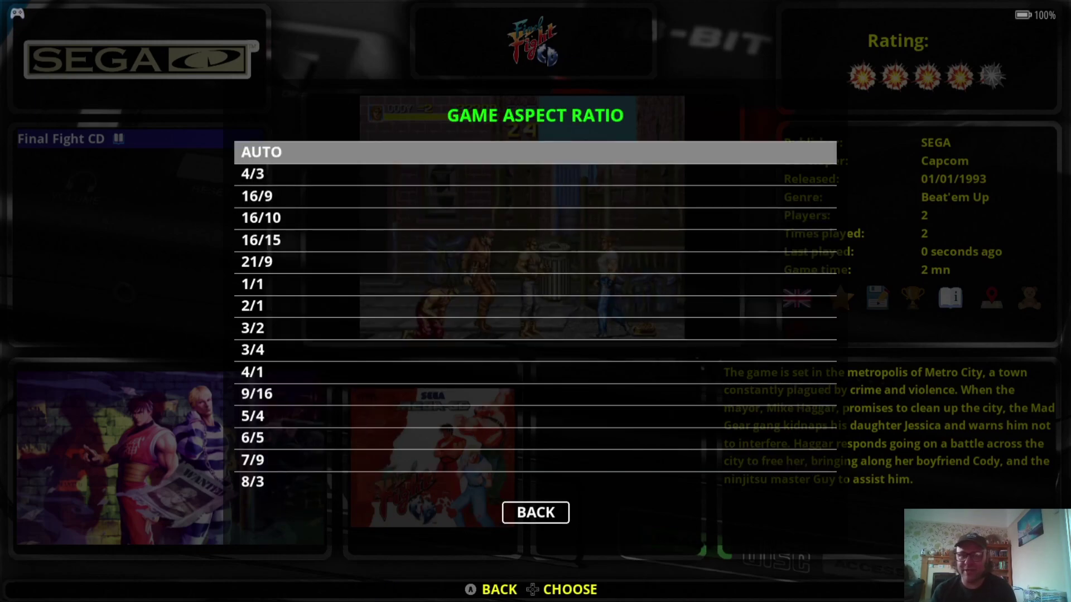
{"action": "key", "text": "Down"}
{"action": "key", "text": "Up"}
{"action": "key", "text": "Down"}
{"action": "key", "text": "Up"}
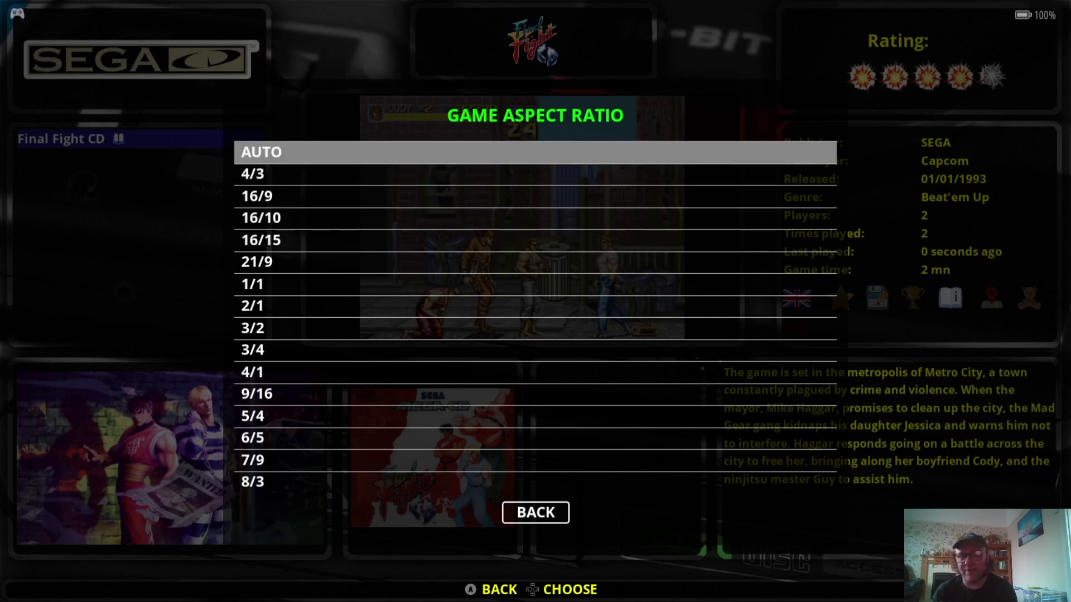
{"action": "key", "text": "Return"}
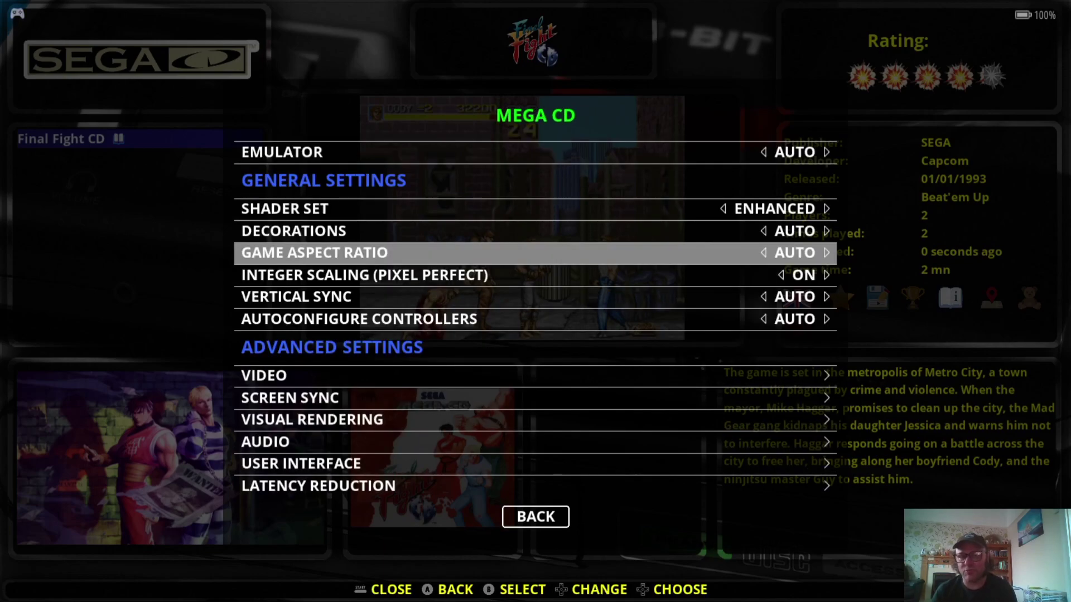
Step: Keep Integer Scaling ON and set Vertical Sync to YES instead of ADAPTATIVE
{"action": "key", "text": "Down"}
{"action": "key", "text": "Return"}
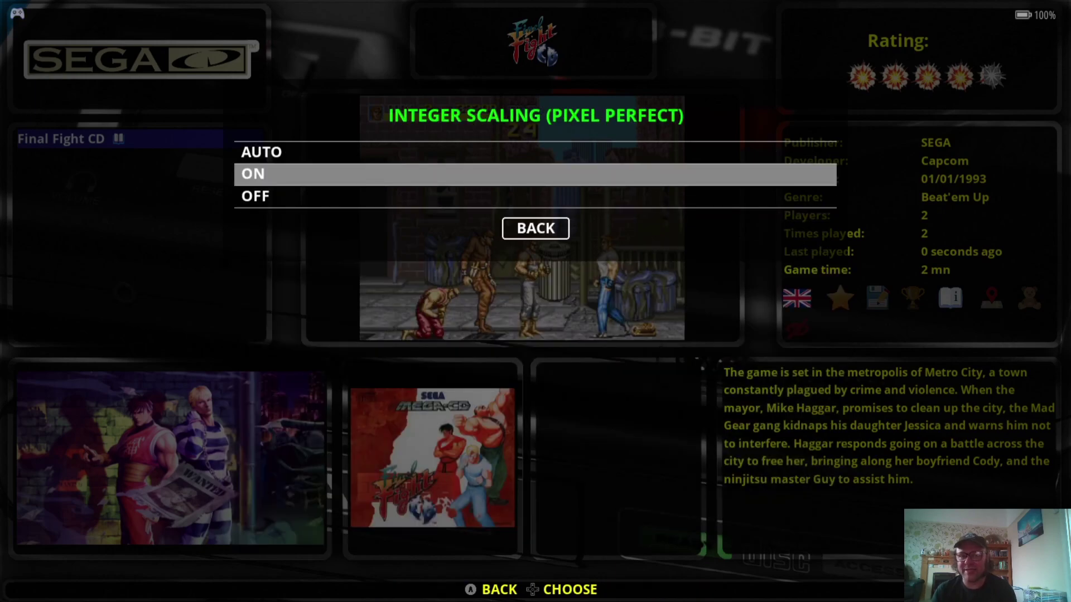
{"action": "key", "text": "Return"}
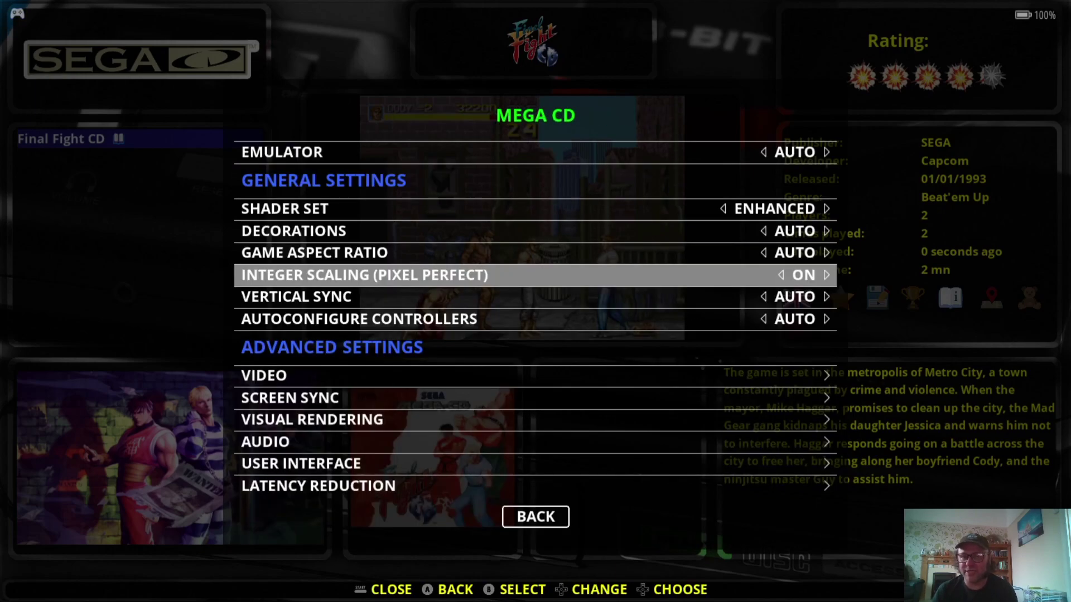
{"action": "key", "text": "Down"}
{"action": "key", "text": "Return"}
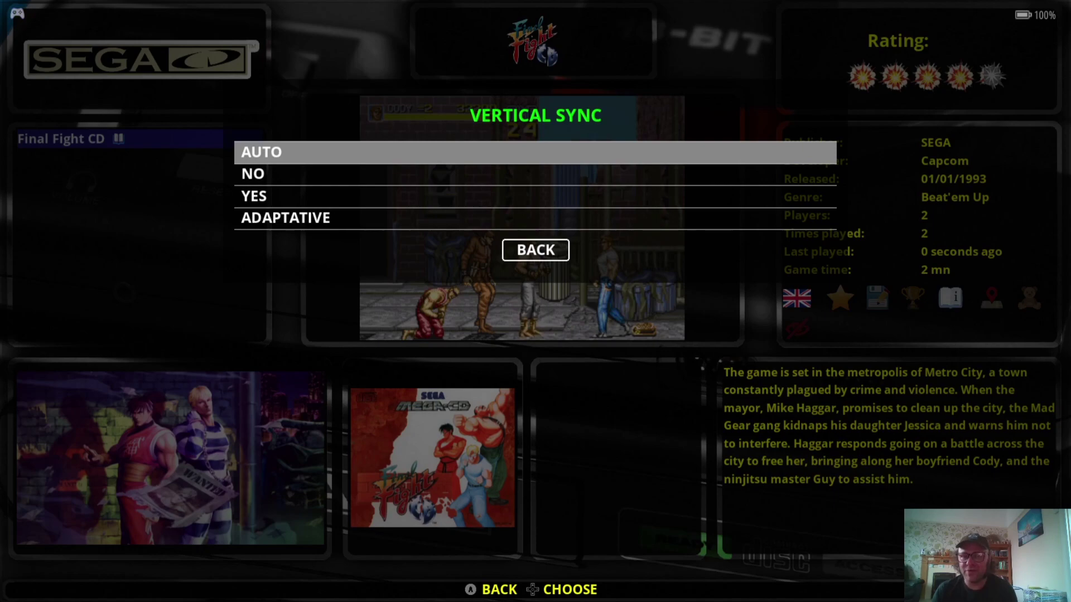
{"action": "key", "text": "Down"}
{"action": "key", "text": "Down"}
{"action": "key", "text": "Down"}
{"action": "key", "text": "Up"}
{"action": "key", "text": "Return"}
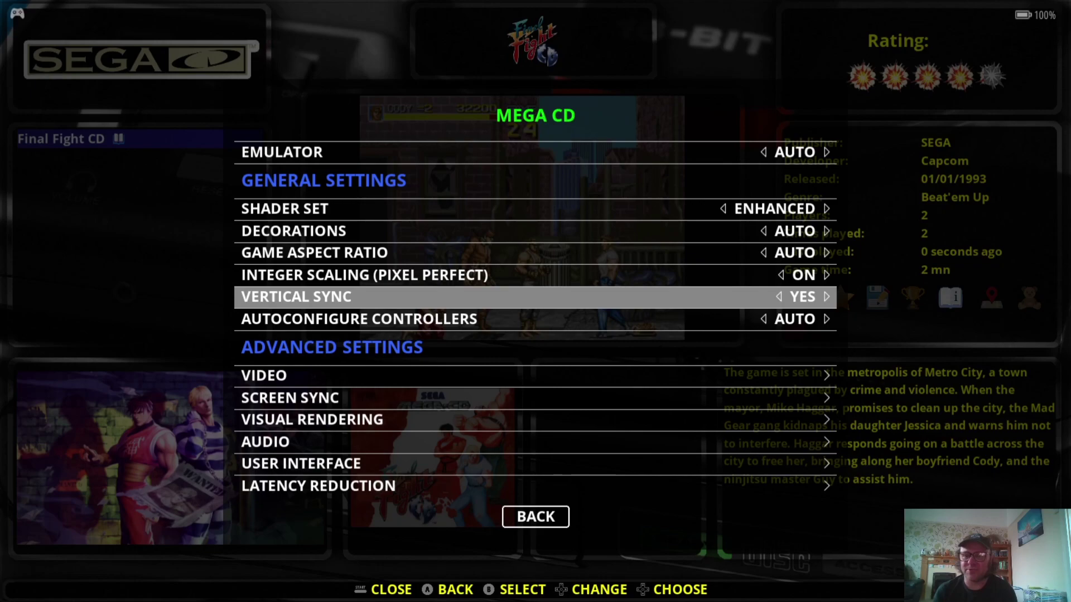
Step: In the video settings, compare the NO and MONOCHROME signals and keep Emulated Video Signal on AUTO
{"action": "key", "text": "Down"}
{"action": "key", "text": "Down"}
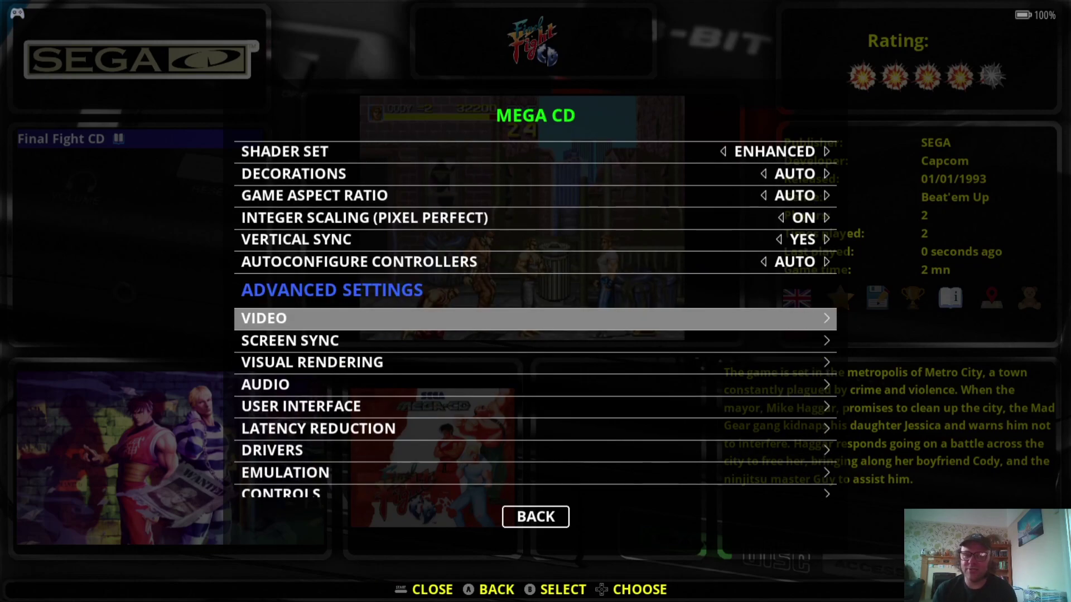
{"action": "key", "text": "Return"}
{"action": "key", "text": "Up"}
{"action": "key", "text": "Up"}
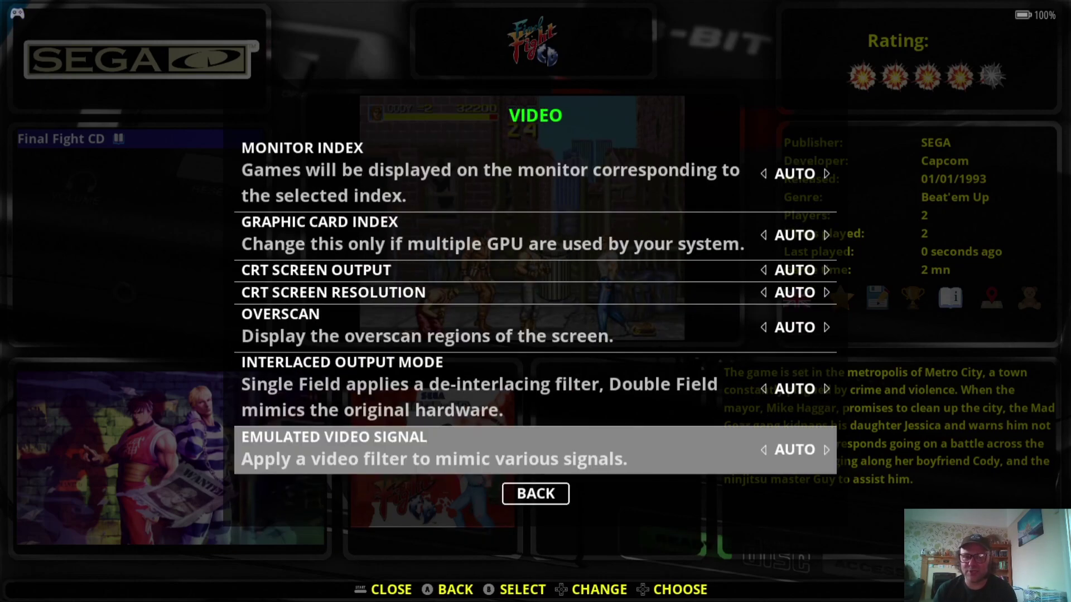
{"action": "key", "text": "Return"}
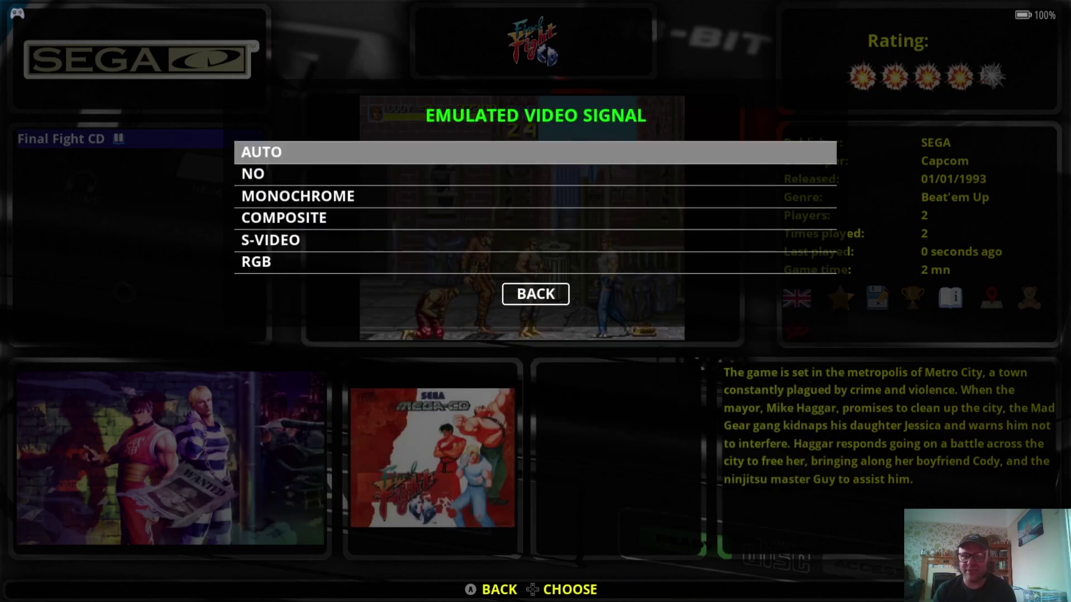
{"action": "key", "text": "Down"}
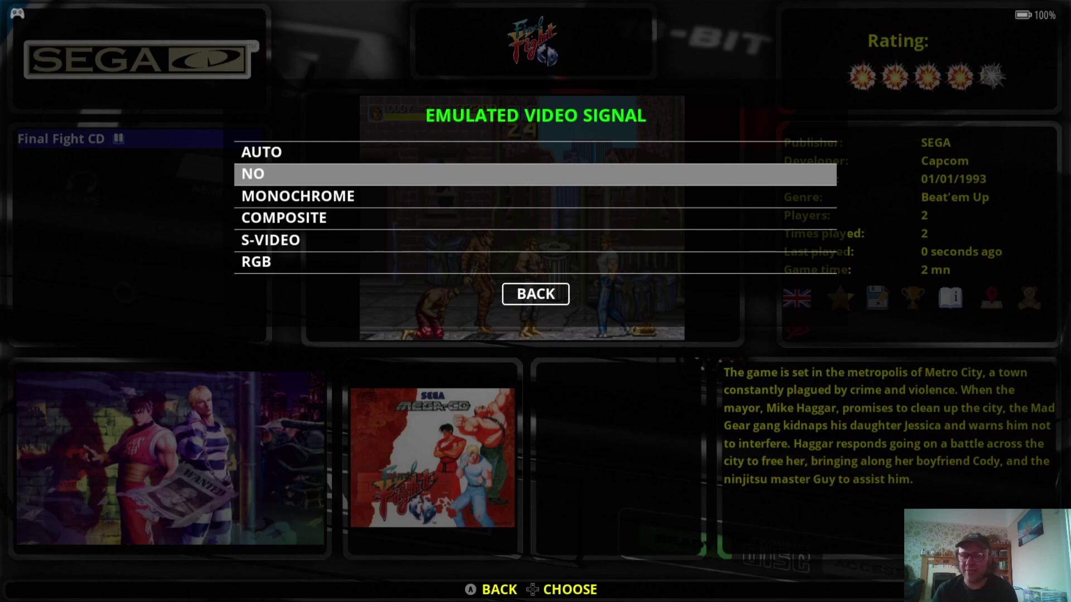
{"action": "key", "text": "Up"}
{"action": "key", "text": "Up"}
{"action": "key", "text": "Up"}
{"action": "key", "text": "Up"}
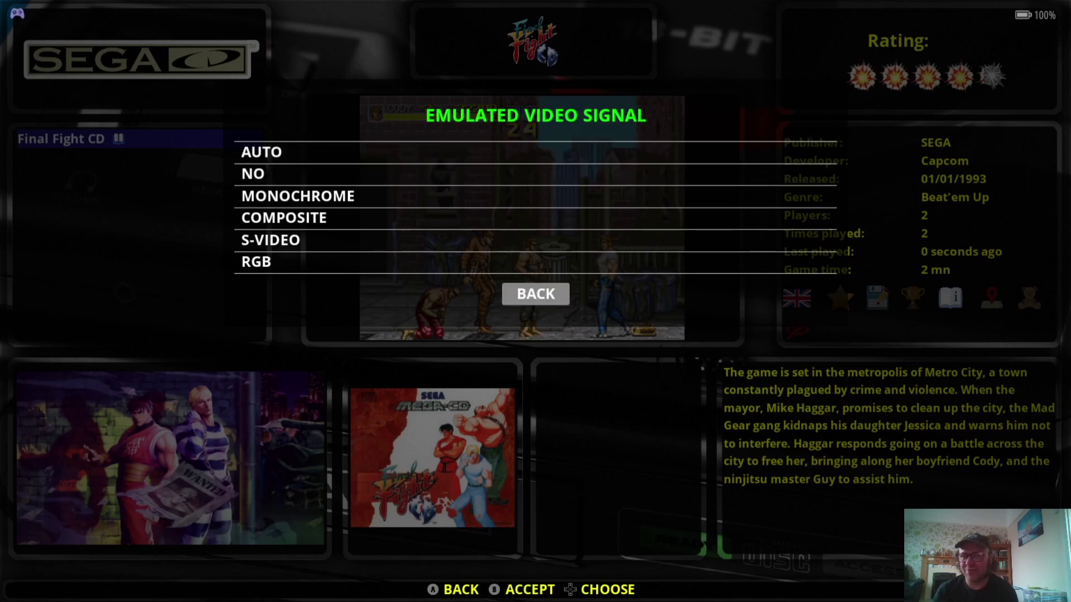
{"action": "key", "text": "Up"}
{"action": "key", "text": "Up"}
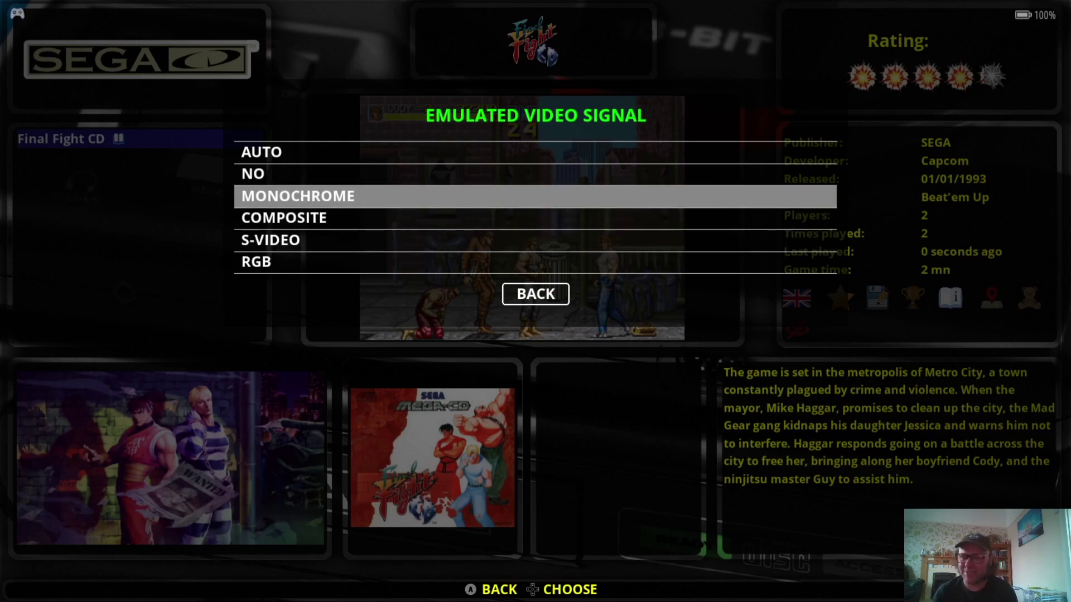
{"action": "key", "text": "Up"}
{"action": "key", "text": "Up"}
{"action": "key", "text": "Down"}
{"action": "key", "text": "Down"}
{"action": "key", "text": "Up"}
{"action": "key", "text": "Up"}
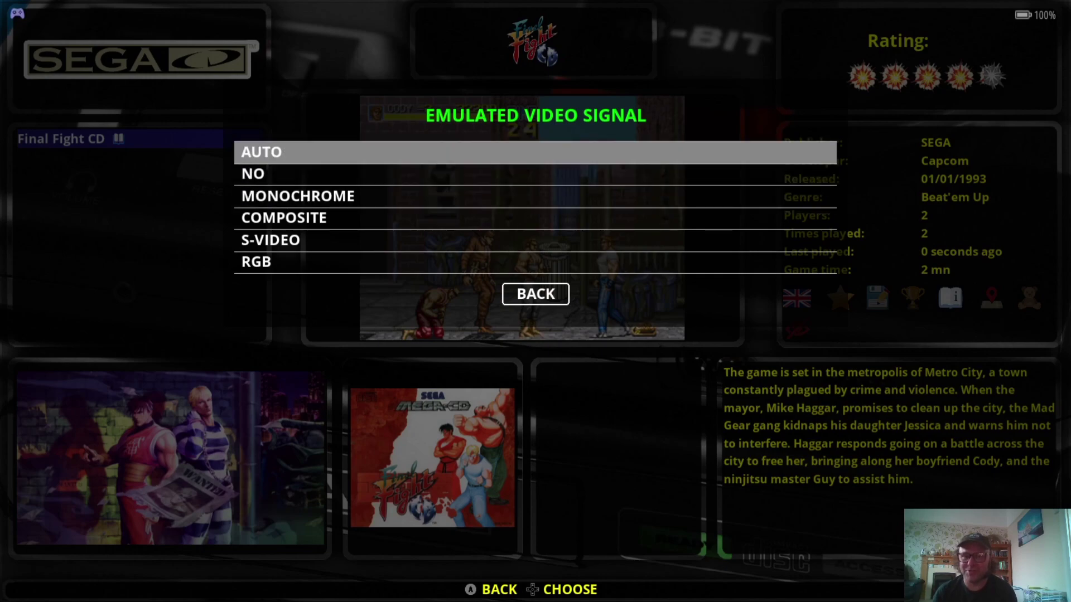
{"action": "key", "text": "Return"}
{"action": "key", "text": "Escape"}
Step: Set Smooth Games (Bilinear Filtering) under Visual Rendering to ON
{"action": "key", "text": "Down"}
{"action": "key", "text": "Down"}
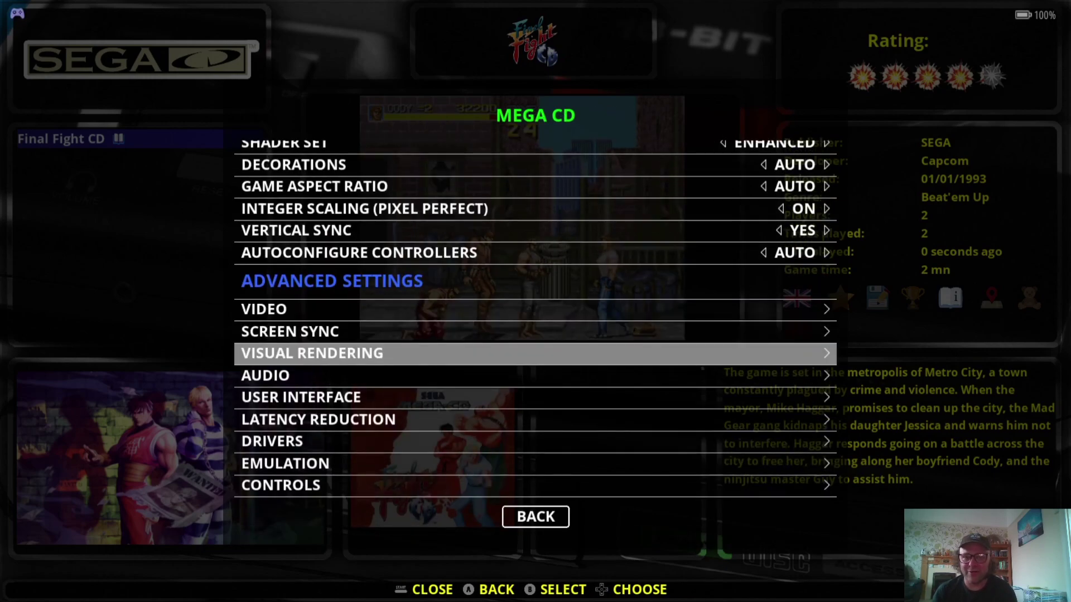
{"action": "key", "text": "Return"}
{"action": "key", "text": "Return"}
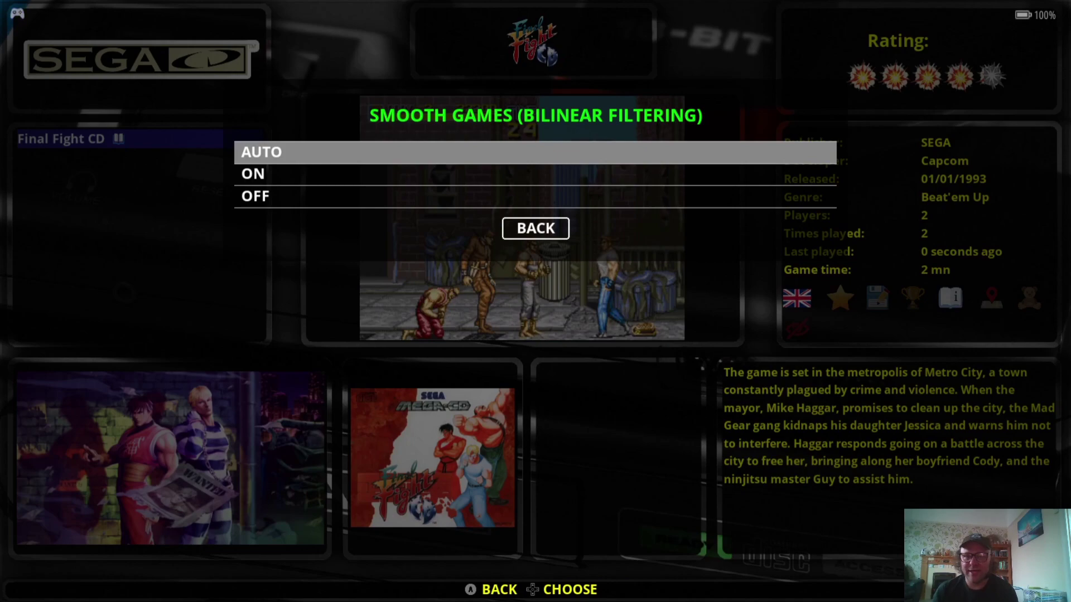
{"action": "key", "text": "Down"}
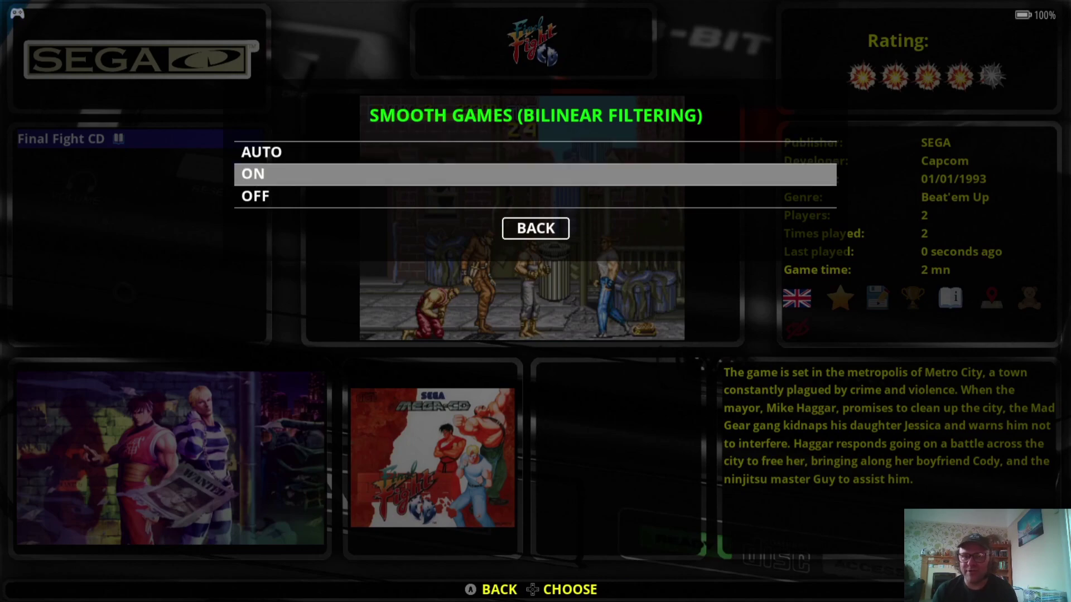
{"action": "key", "text": "Return"}
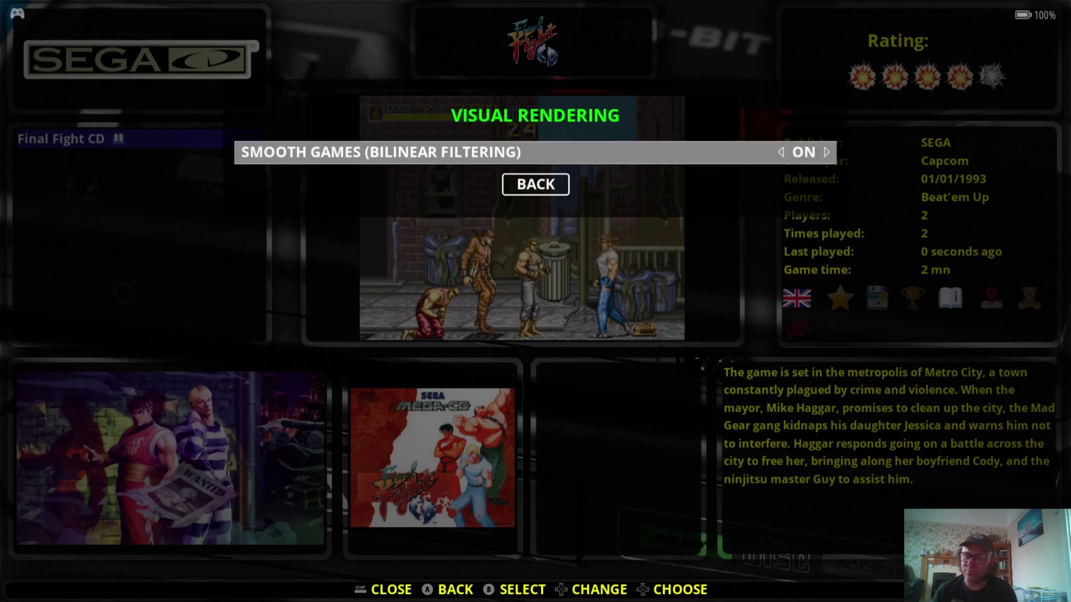